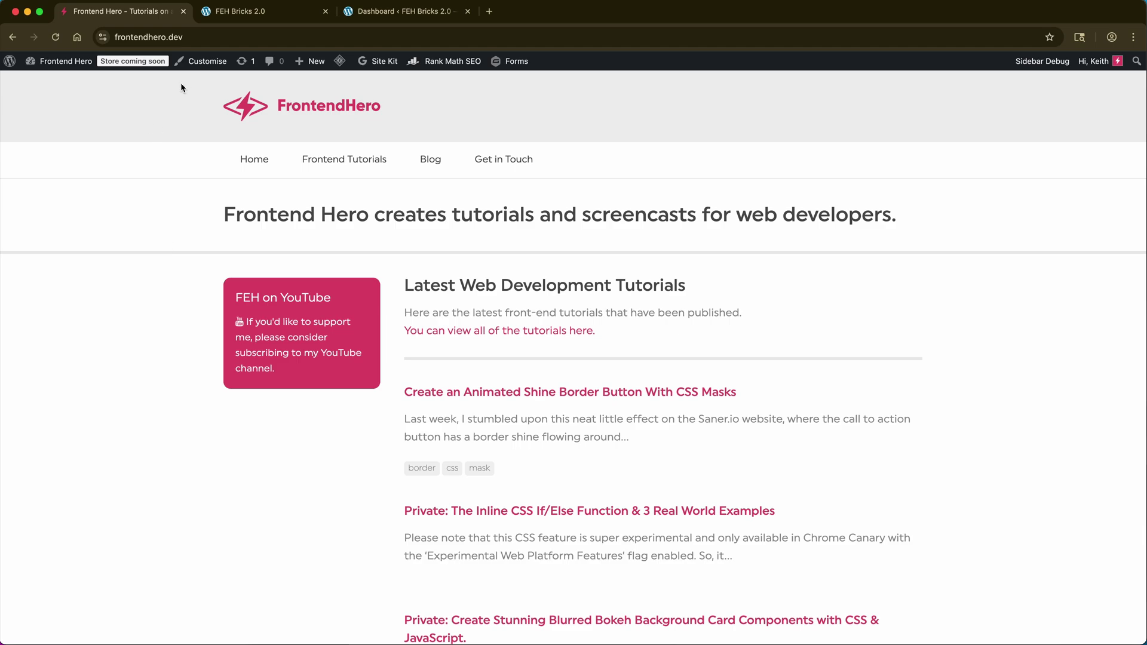
Check the local FEH Bricks 2.0 site in its browser tab
{"action": "left_click", "coordinate": [296, 13]}
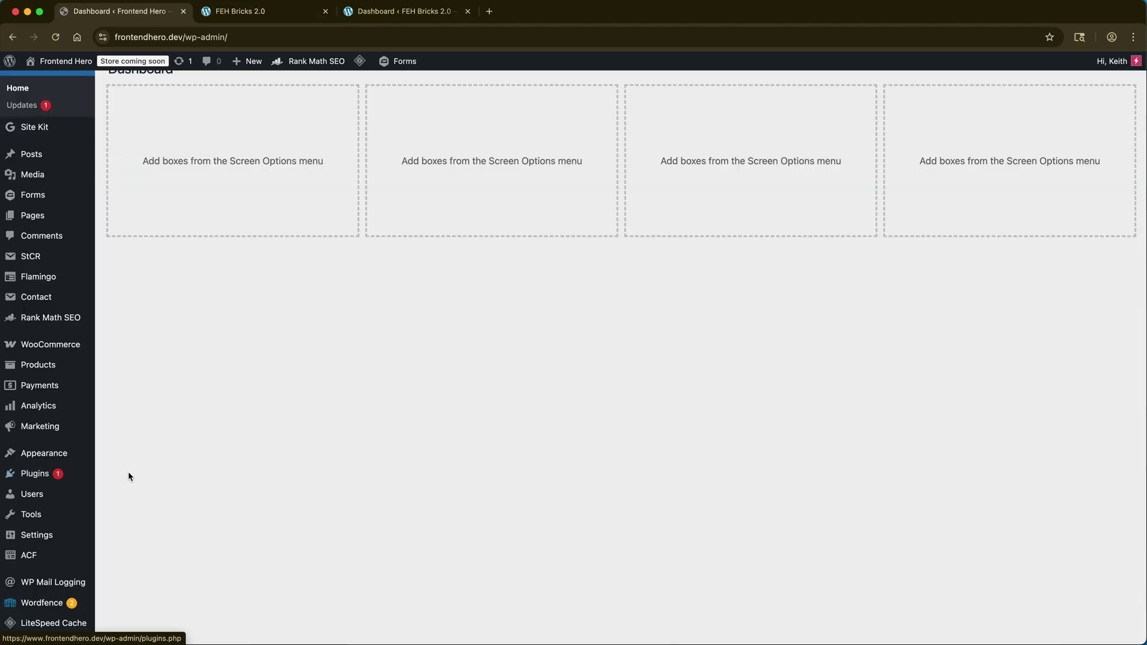
Find UpdraftPlus: WP Backup & Migration Plugin by searching 'updraft', then install and activate it
{"action": "left_click", "coordinate": [125, 493]}
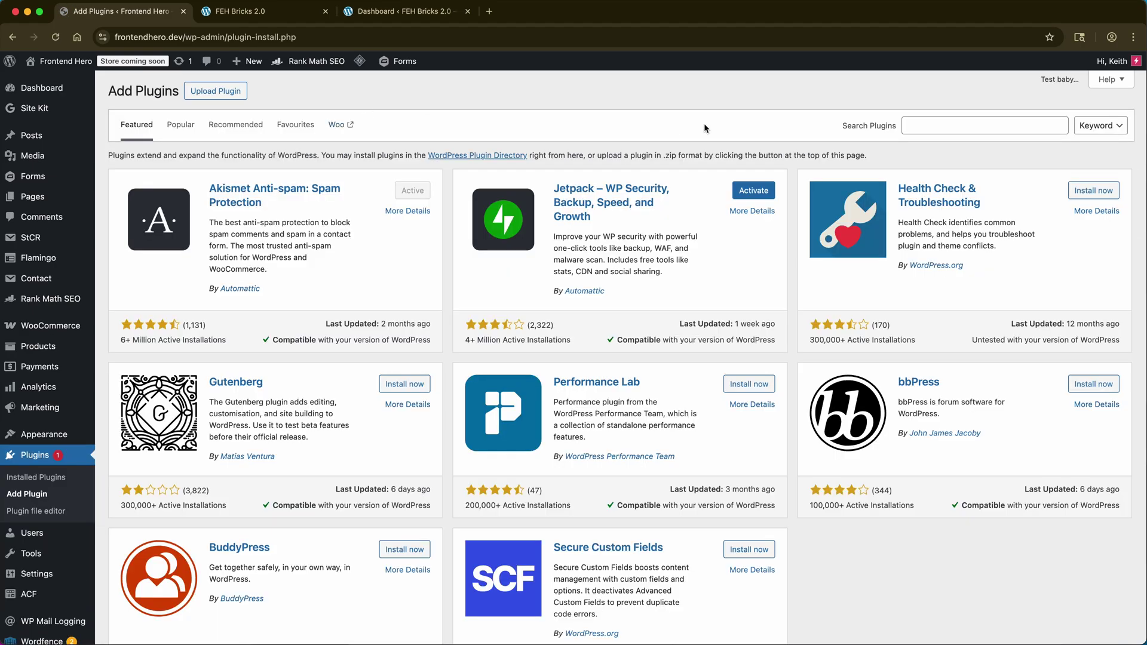
{"action": "left_click", "coordinate": [967, 126]}
{"action": "left_click", "coordinate": [977, 151]}
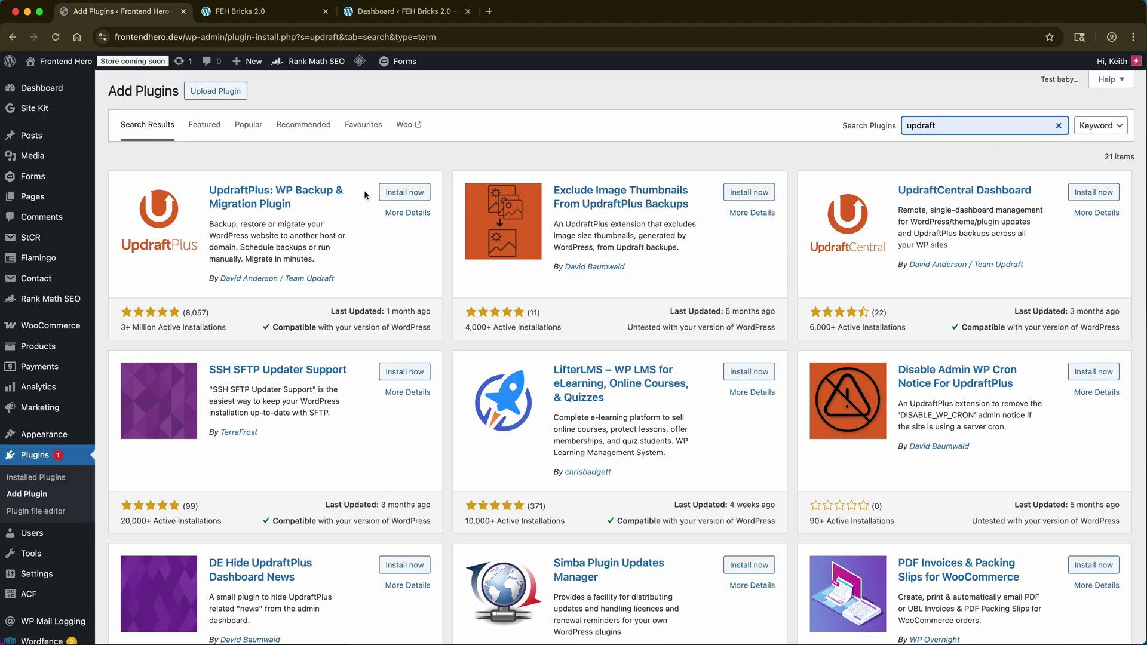
{"action": "left_click", "coordinate": [404, 192]}
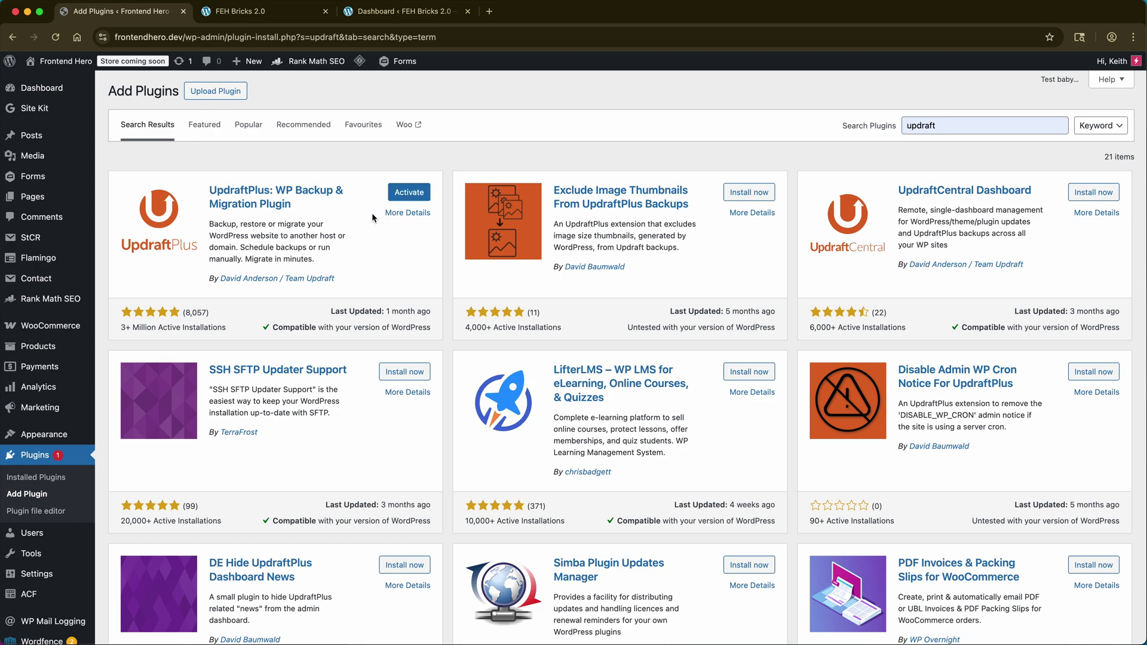
{"action": "left_click", "coordinate": [409, 192]}
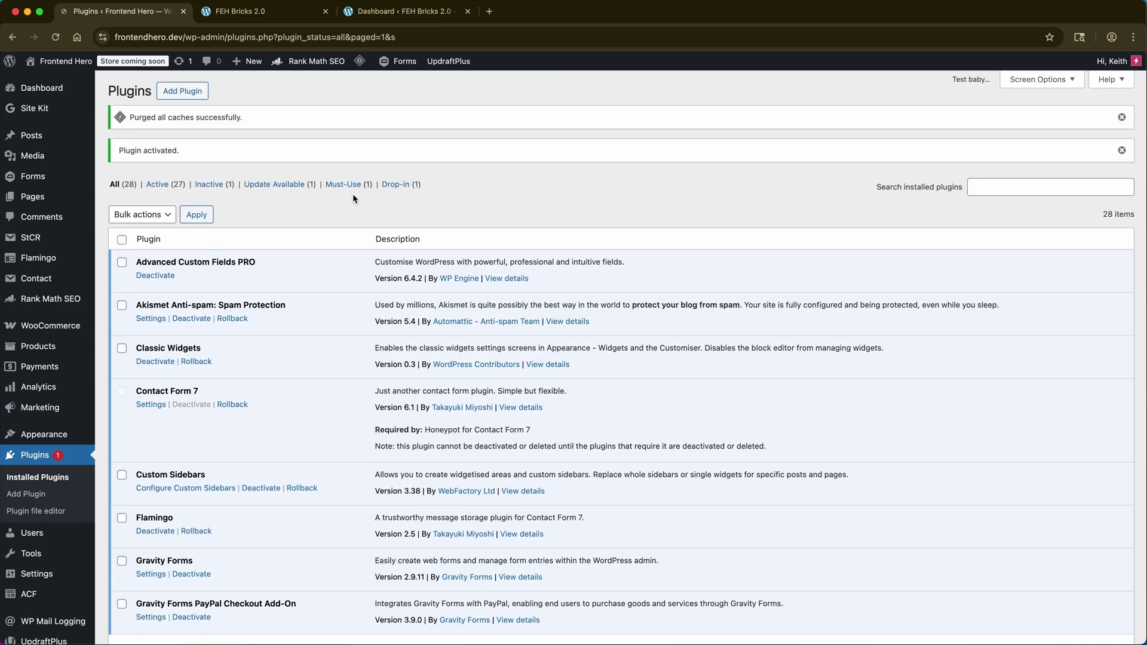
{"action": "scroll", "coordinate": [26, 527], "scroll_direction": "down", "scroll_amount": 2}
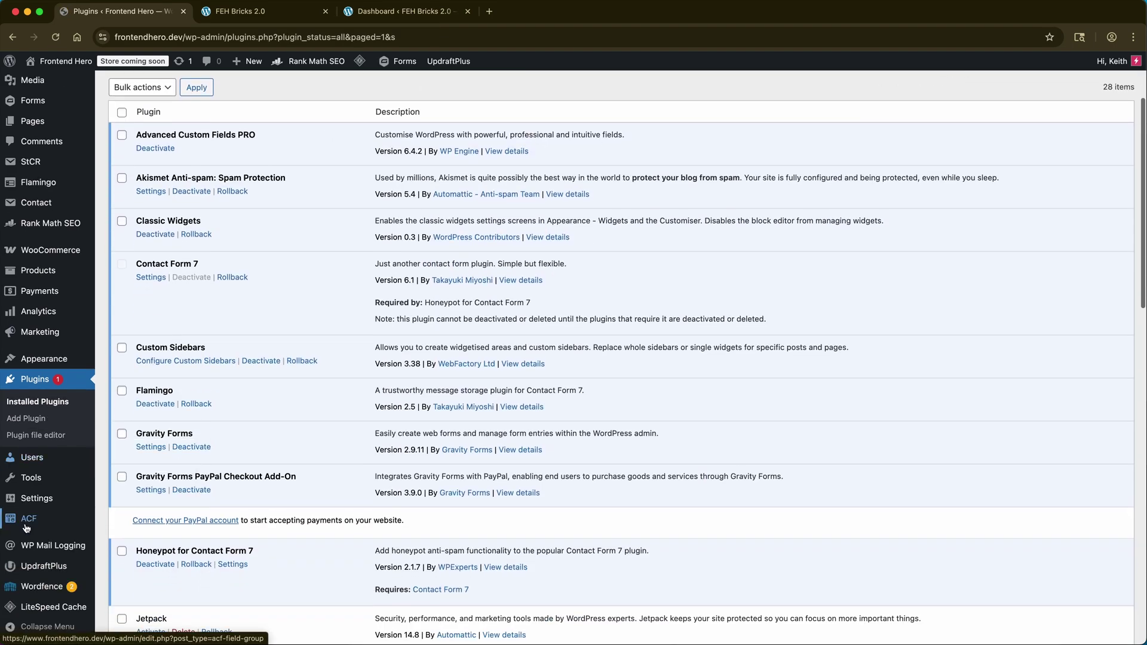
Open UpdraftPlus Backup/Restore, dismiss the WP-Optimize notice, and go to its Settings
{"action": "left_click", "coordinate": [44, 566]}
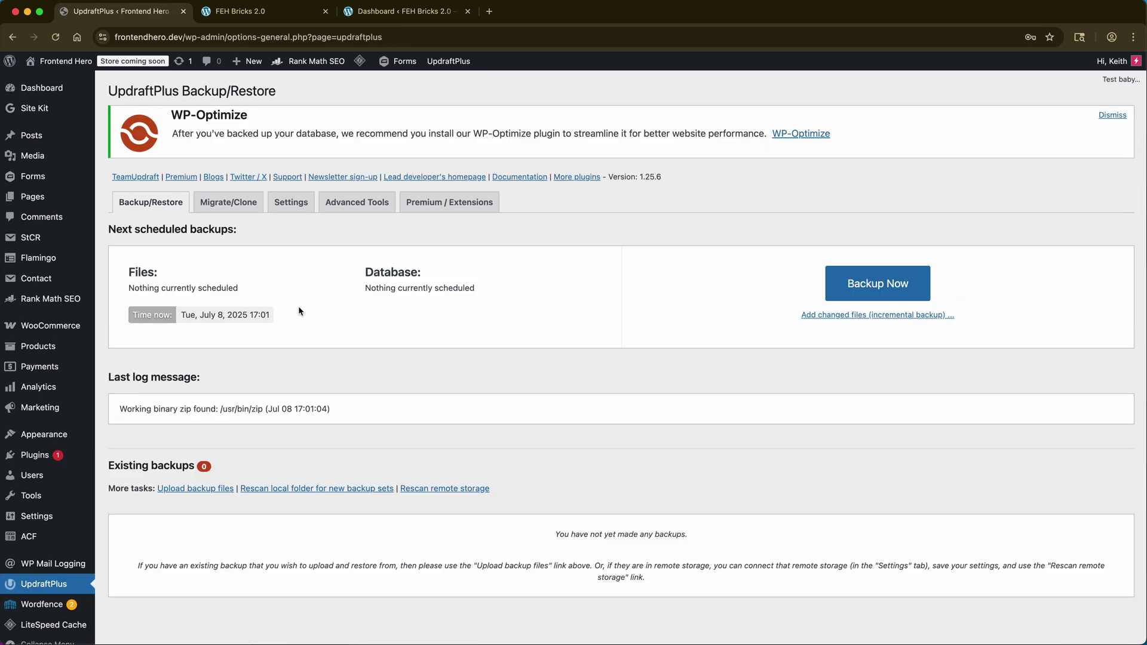
{"action": "scroll", "coordinate": [331, 296], "scroll_direction": "down", "scroll_amount": 1}
{"action": "scroll", "coordinate": [331, 295], "scroll_direction": "up", "scroll_amount": 1}
{"action": "left_click", "coordinate": [1112, 115]}
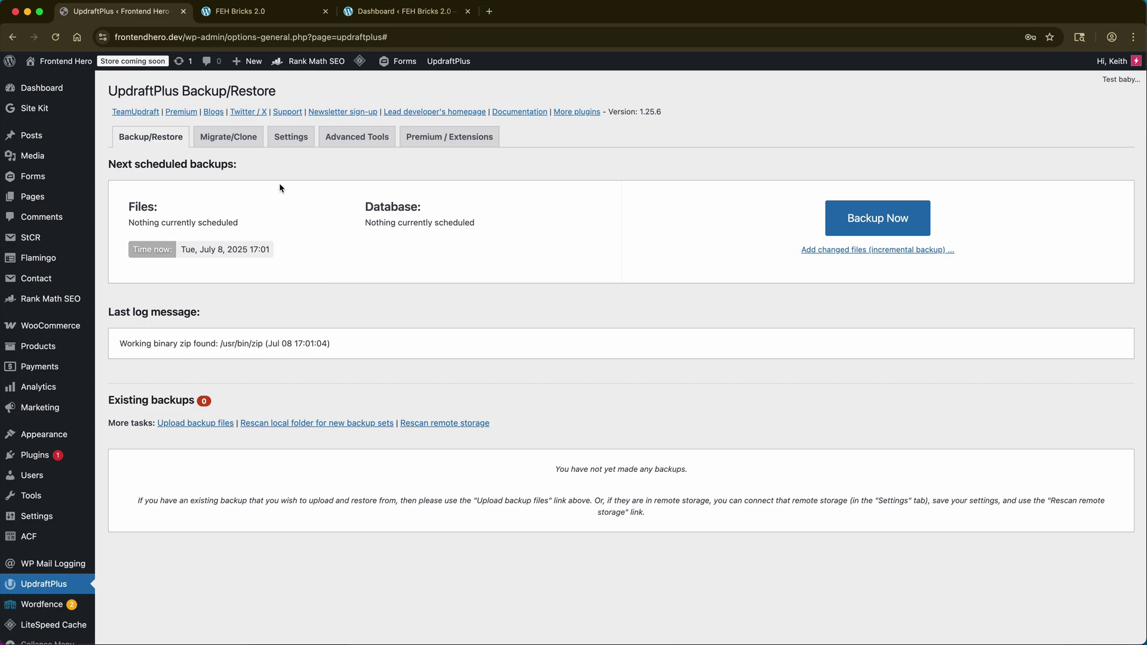
{"action": "left_click", "coordinate": [292, 138]}
Show expert settings, split archives at 400 MB, and save the settings
{"action": "scroll", "coordinate": [224, 278], "scroll_direction": "down", "scroll_amount": 1}
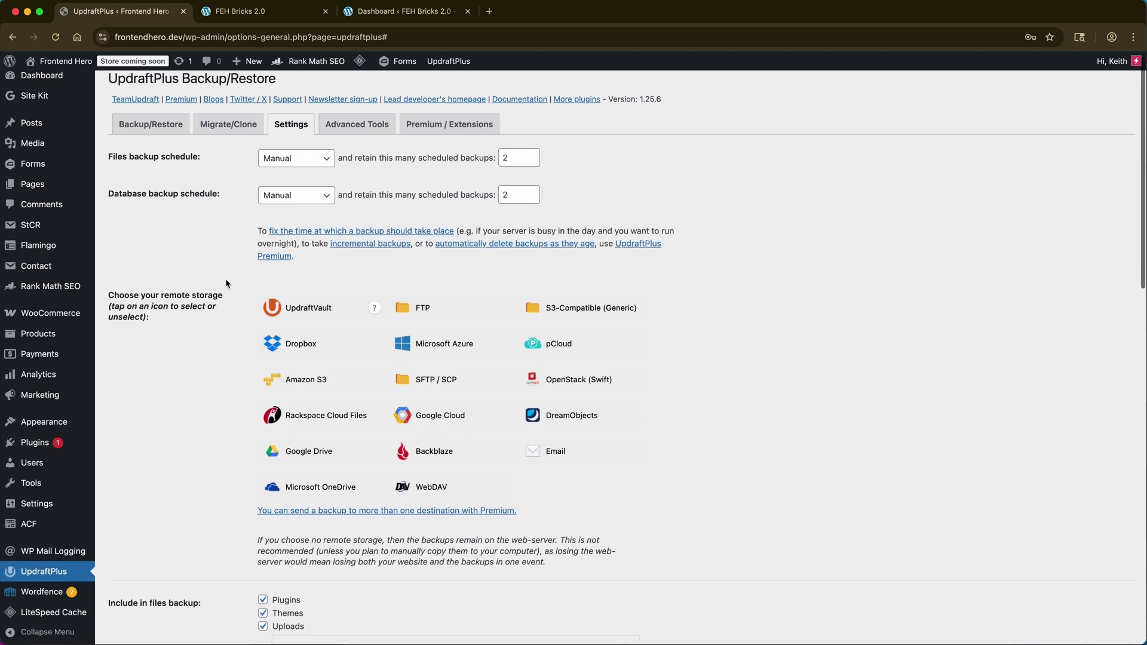
{"action": "scroll", "coordinate": [226, 283], "scroll_direction": "down", "scroll_amount": 7}
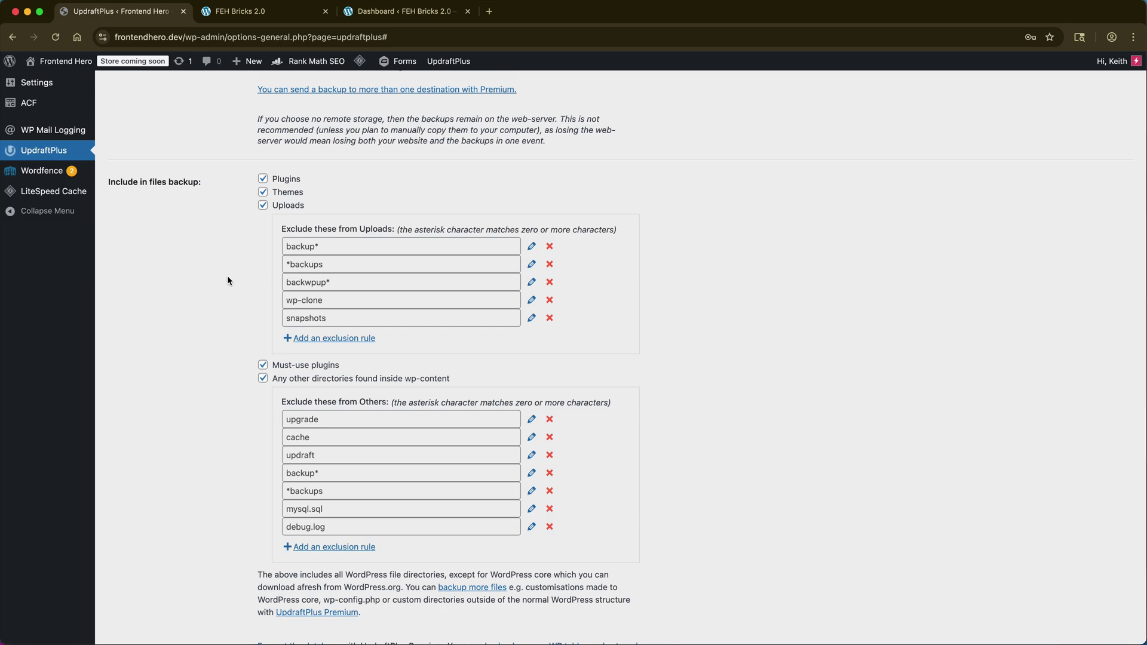
{"action": "scroll", "coordinate": [256, 339], "scroll_direction": "down", "scroll_amount": 1}
{"action": "scroll", "coordinate": [222, 346], "scroll_direction": "down", "scroll_amount": 8}
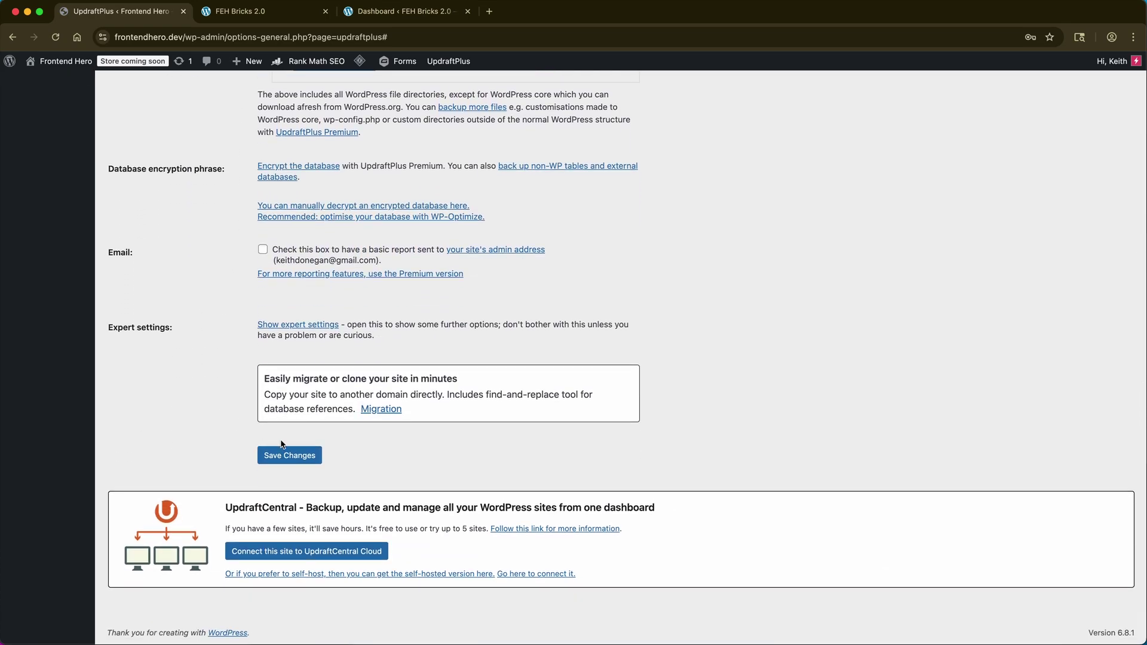
{"action": "left_click", "coordinate": [276, 325]}
{"action": "scroll", "coordinate": [208, 360], "scroll_direction": "down", "scroll_amount": 1}
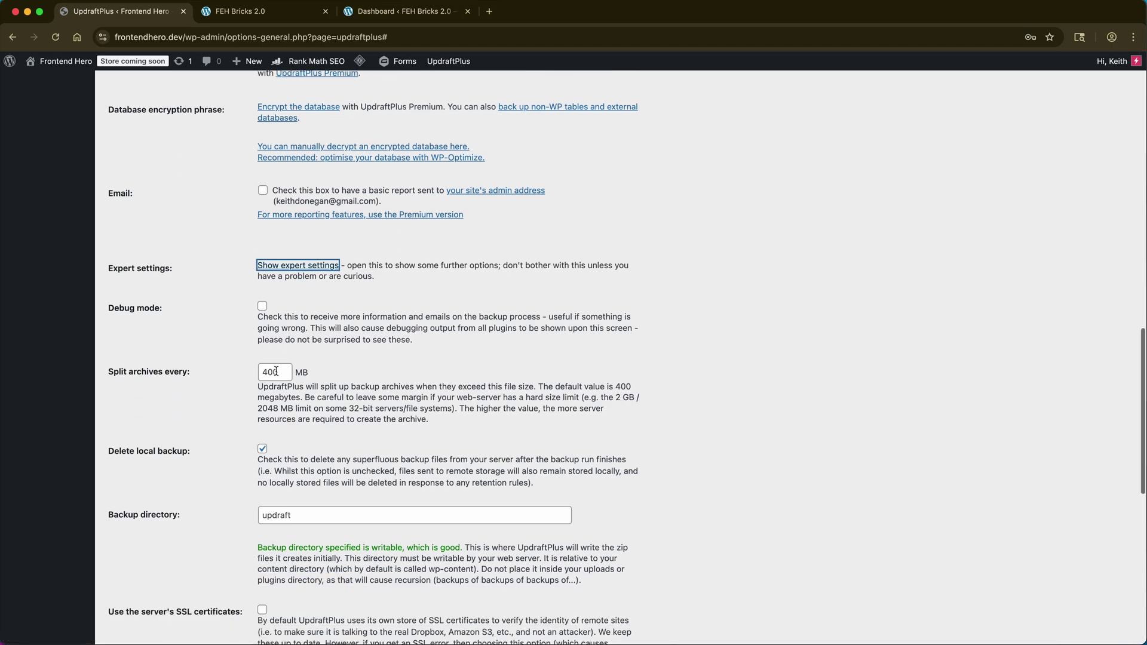
{"action": "double_click", "coordinate": [259, 371]}
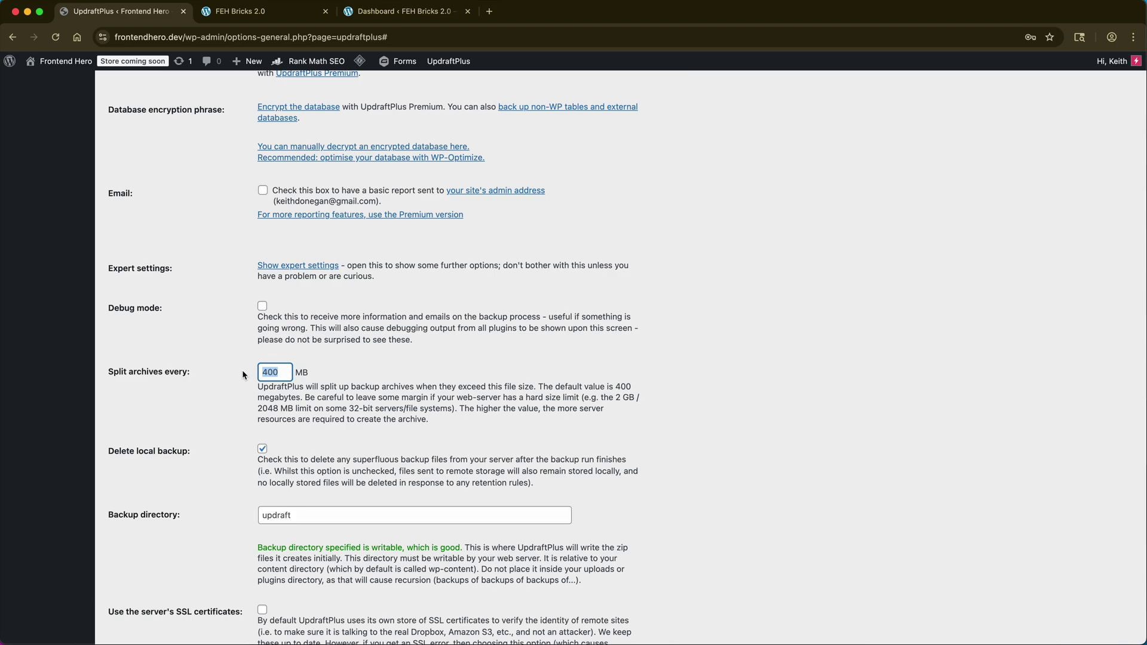
{"action": "scroll", "coordinate": [243, 374], "scroll_direction": "down", "scroll_amount": 9}
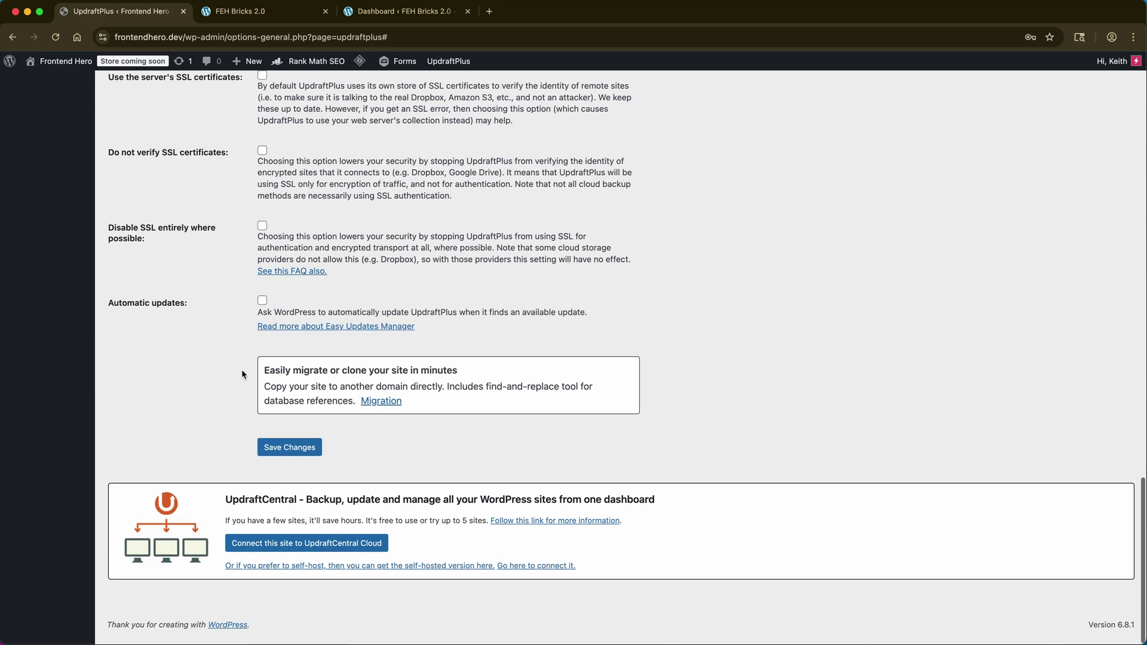
{"action": "left_click", "coordinate": [290, 448]}
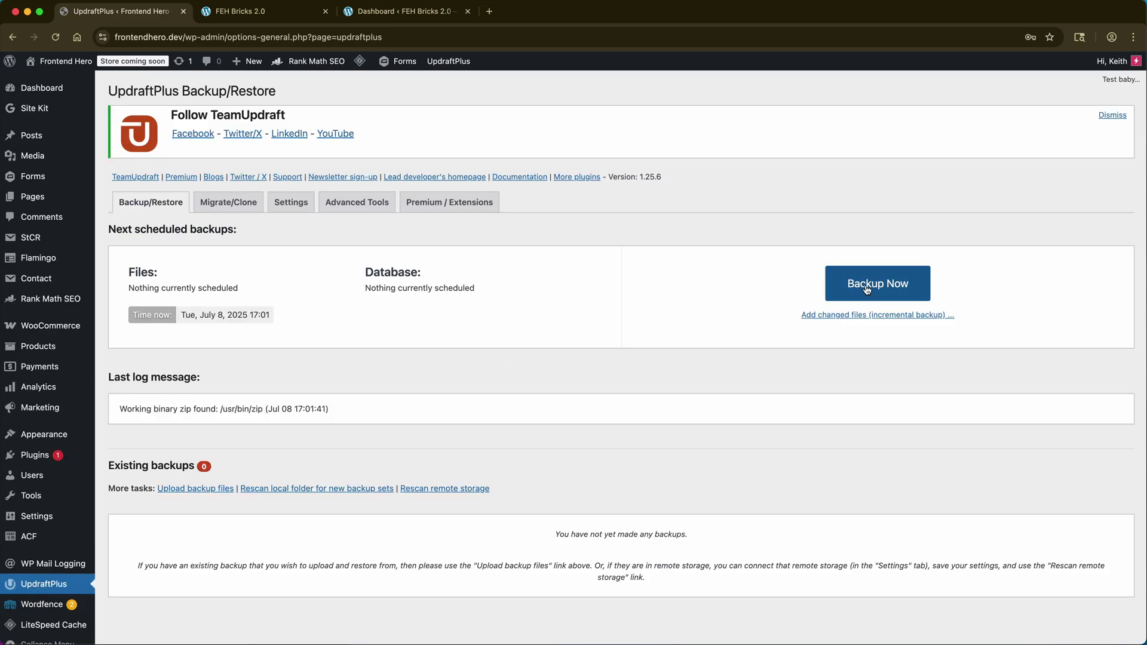
Run Backup Now for the database and all files, reviewing the included tables and files
{"action": "left_click", "coordinate": [873, 291]}
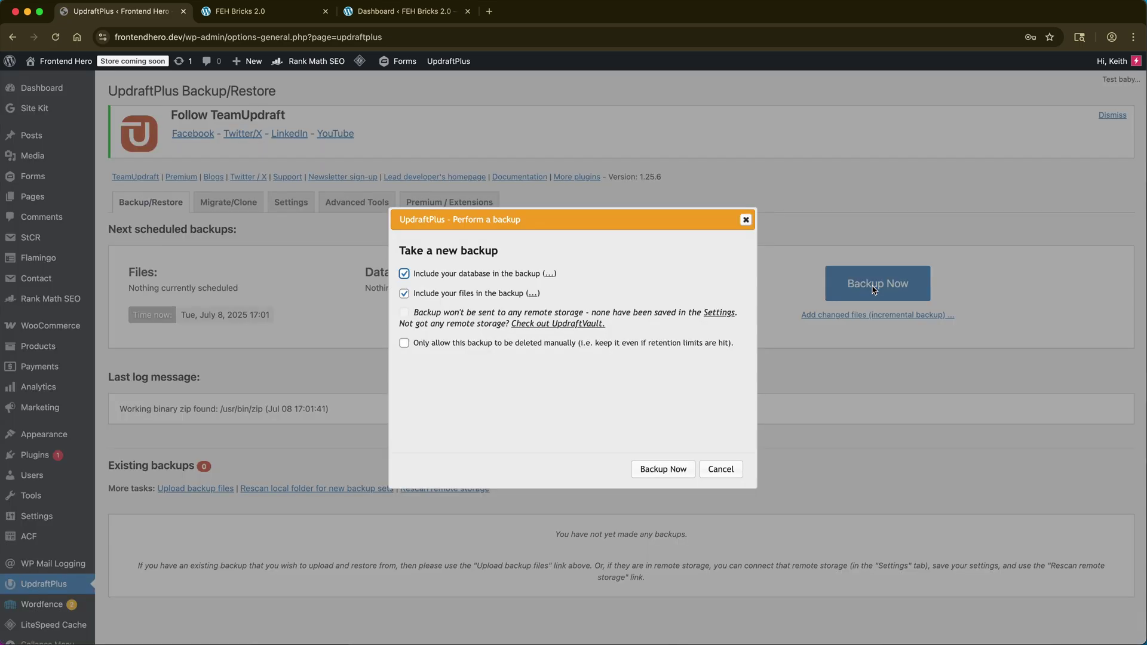
{"action": "left_click", "coordinate": [550, 275]}
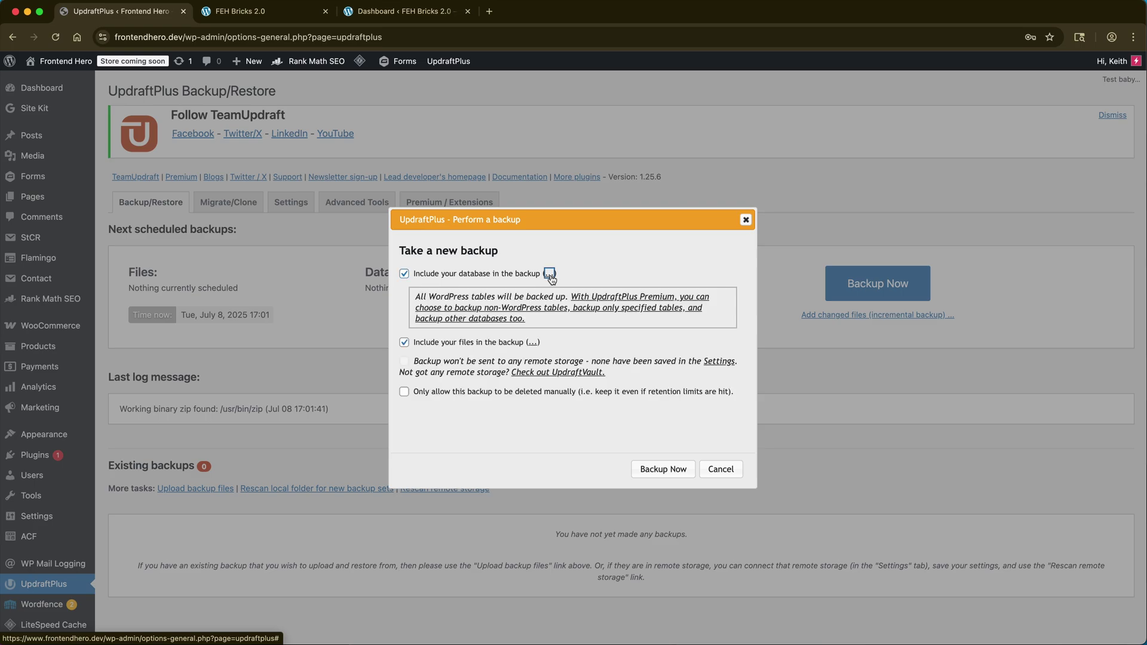
{"action": "left_click", "coordinate": [533, 343]}
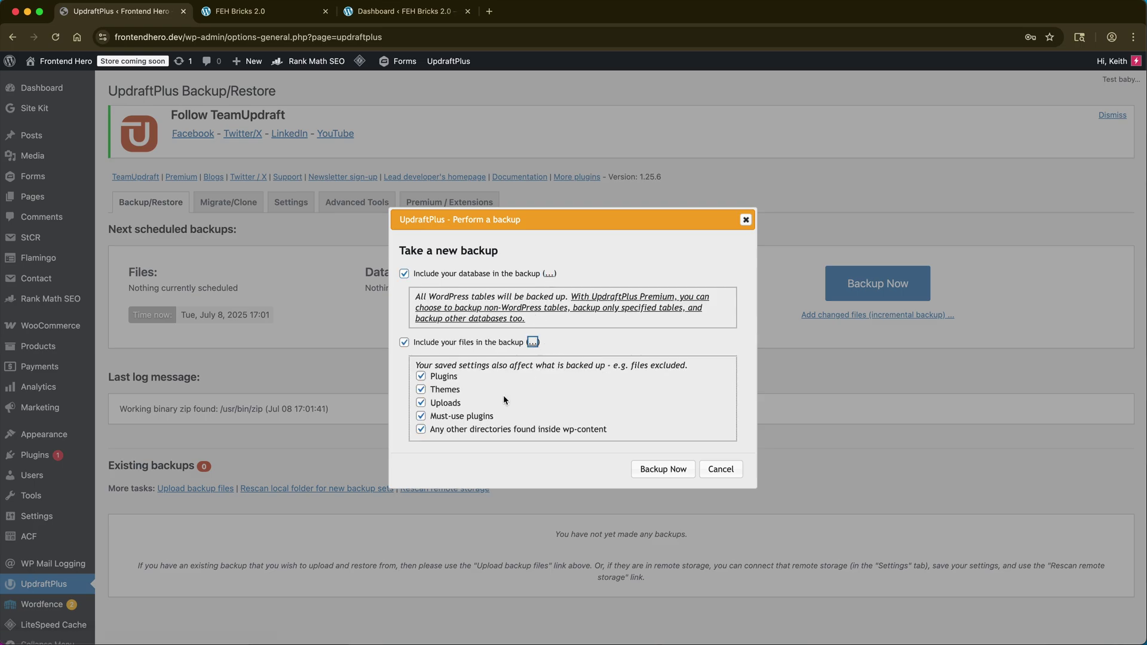
{"action": "scroll", "coordinate": [503, 395], "scroll_direction": "down", "scroll_amount": 2}
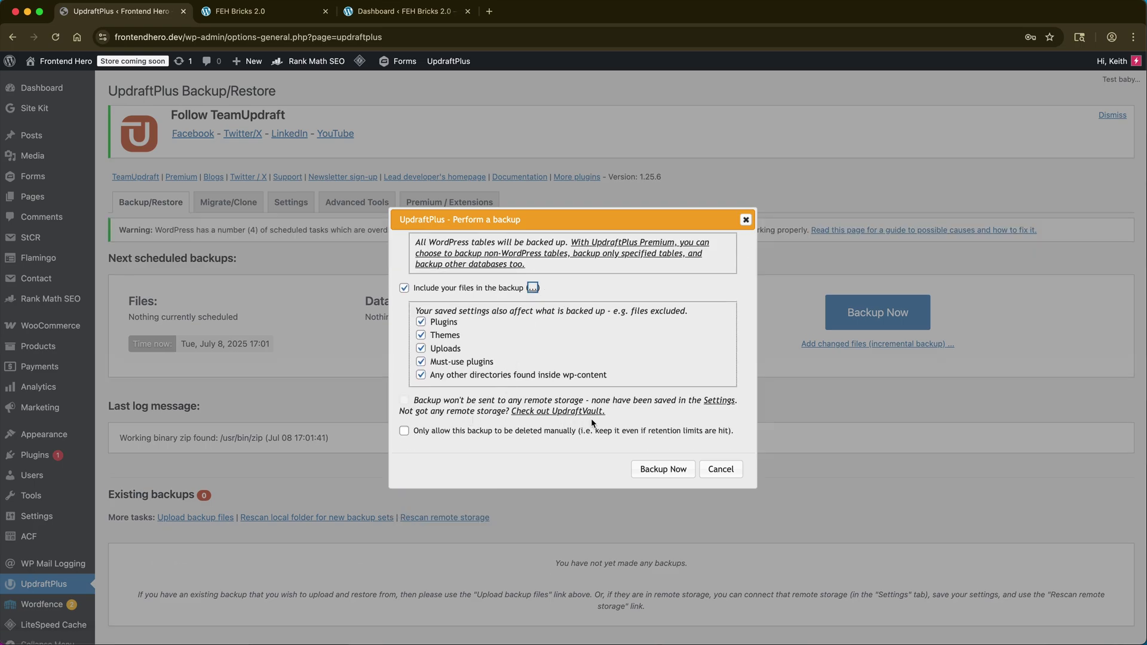
{"action": "left_click", "coordinate": [661, 472]}
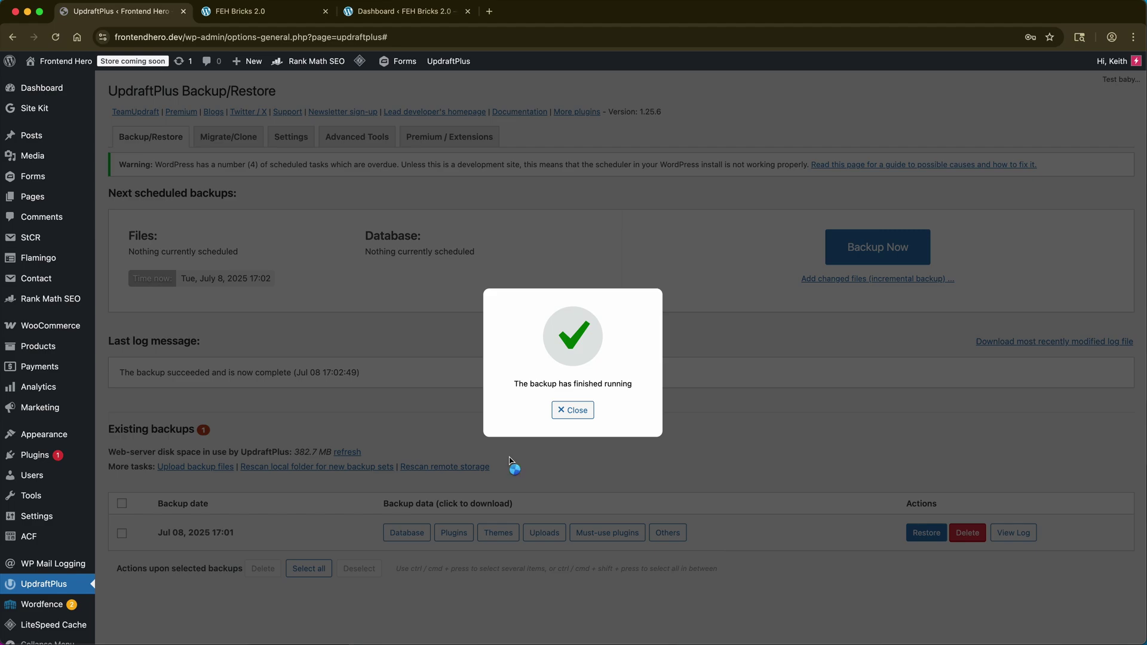
Prepare the database, plugins, themes, uploads, must-use plugins and others archives for download
{"action": "left_click", "coordinate": [576, 411]}
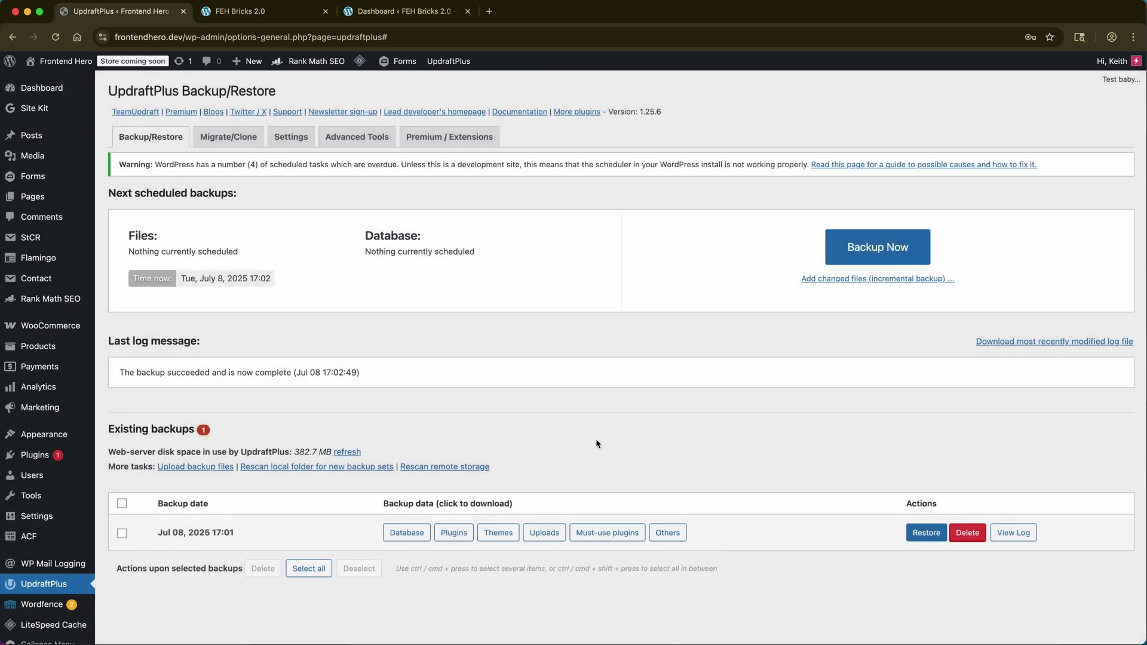
{"action": "scroll", "coordinate": [596, 444], "scroll_direction": "down", "scroll_amount": 1}
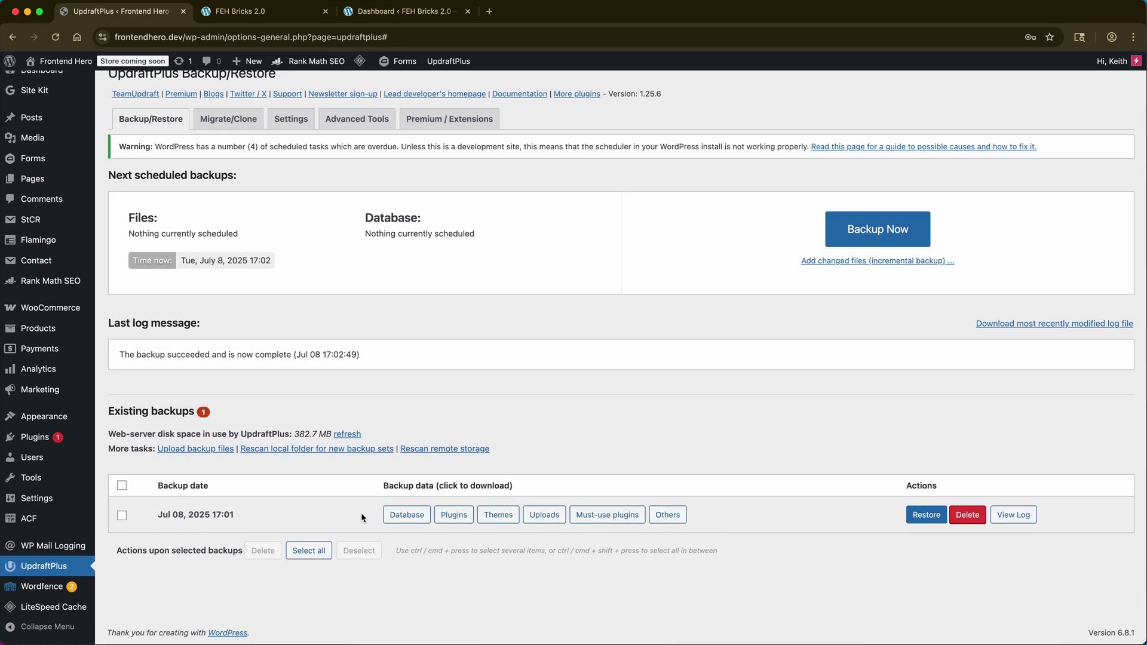
{"action": "left_click", "coordinate": [340, 434]}
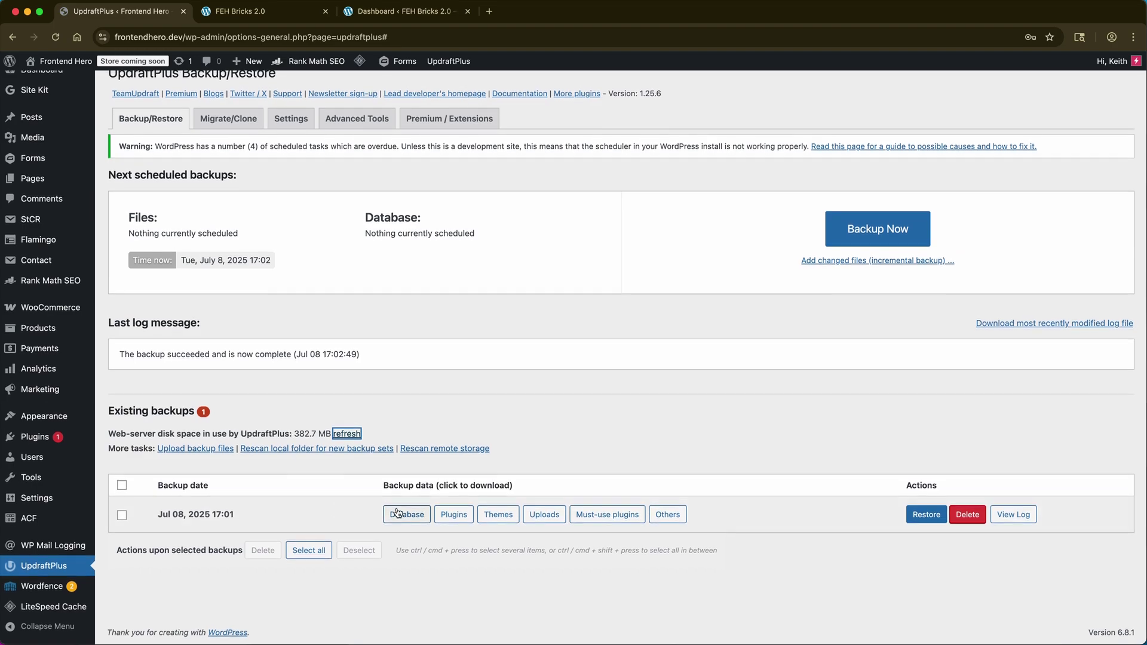
{"action": "left_click", "coordinate": [397, 512]}
{"action": "left_click", "coordinate": [454, 562]}
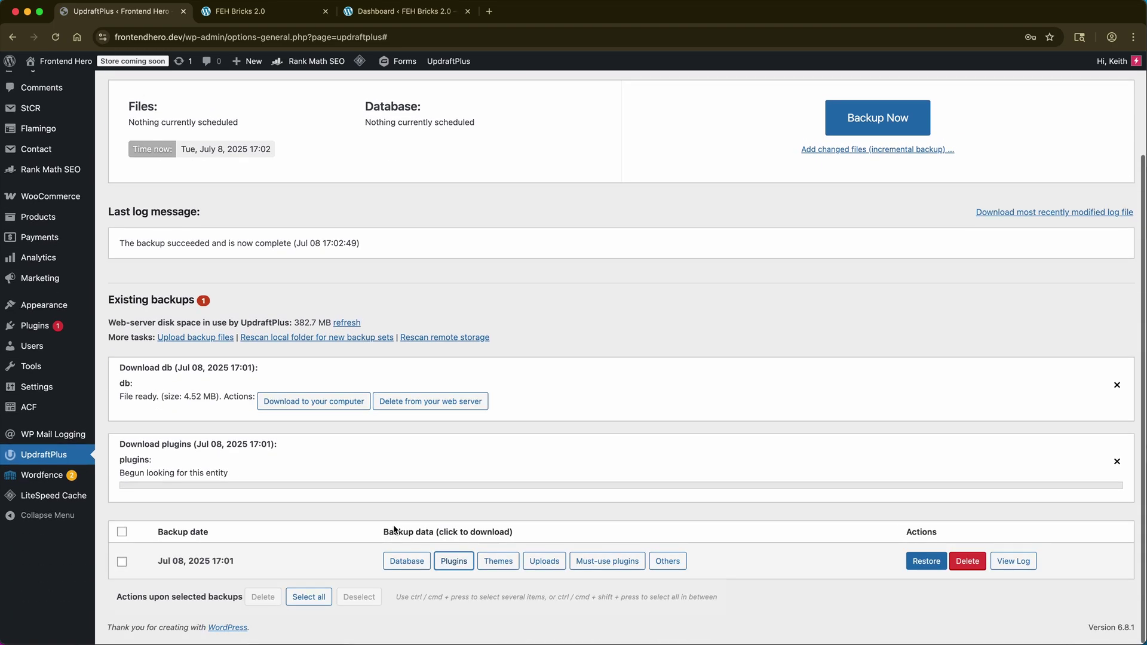
{"action": "left_click", "coordinate": [498, 561]}
{"action": "left_click", "coordinate": [544, 561]}
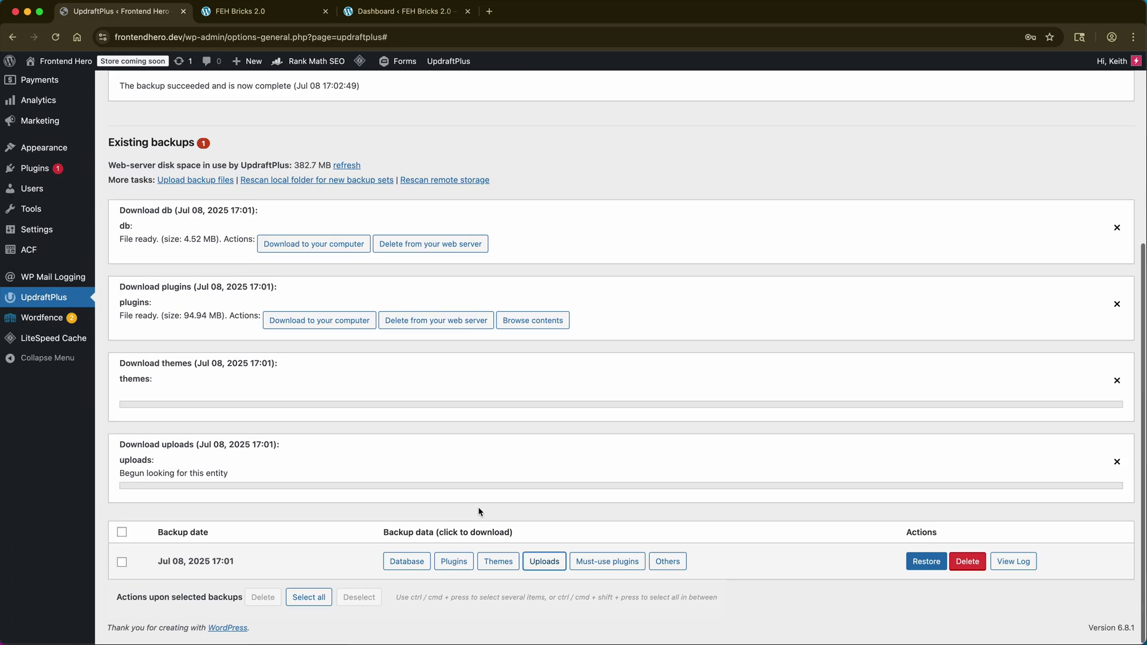
{"action": "left_click", "coordinate": [607, 561]}
{"action": "scroll", "coordinate": [568, 512], "scroll_direction": "down", "scroll_amount": 2}
{"action": "left_click", "coordinate": [666, 564]}
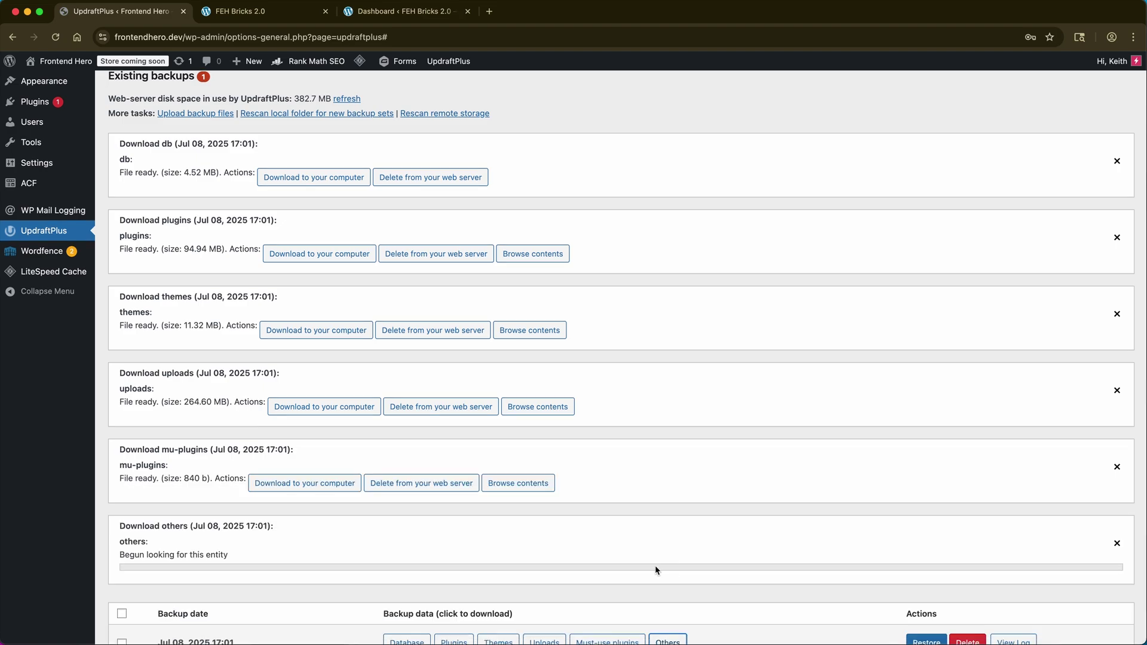
{"action": "scroll", "coordinate": [404, 540], "scroll_direction": "down", "scroll_amount": 2}
{"action": "scroll", "coordinate": [334, 511], "scroll_direction": "up", "scroll_amount": 5}
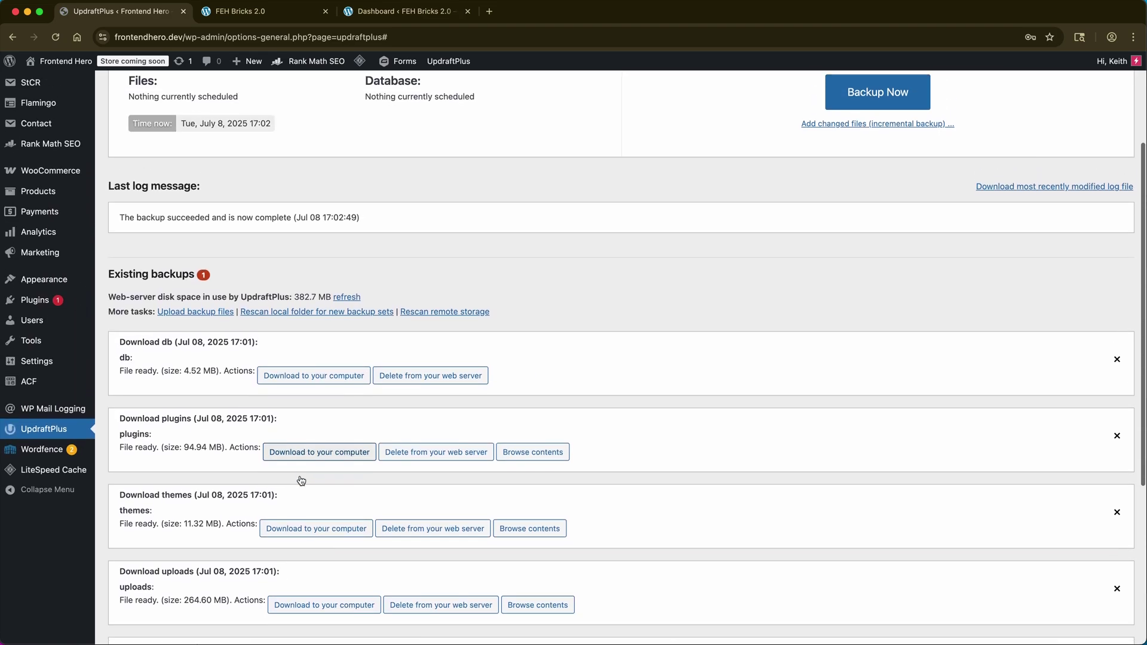
Save the backup archives to the Migration folder and tile Chrome beside it
{"action": "left_click", "coordinate": [315, 376]}
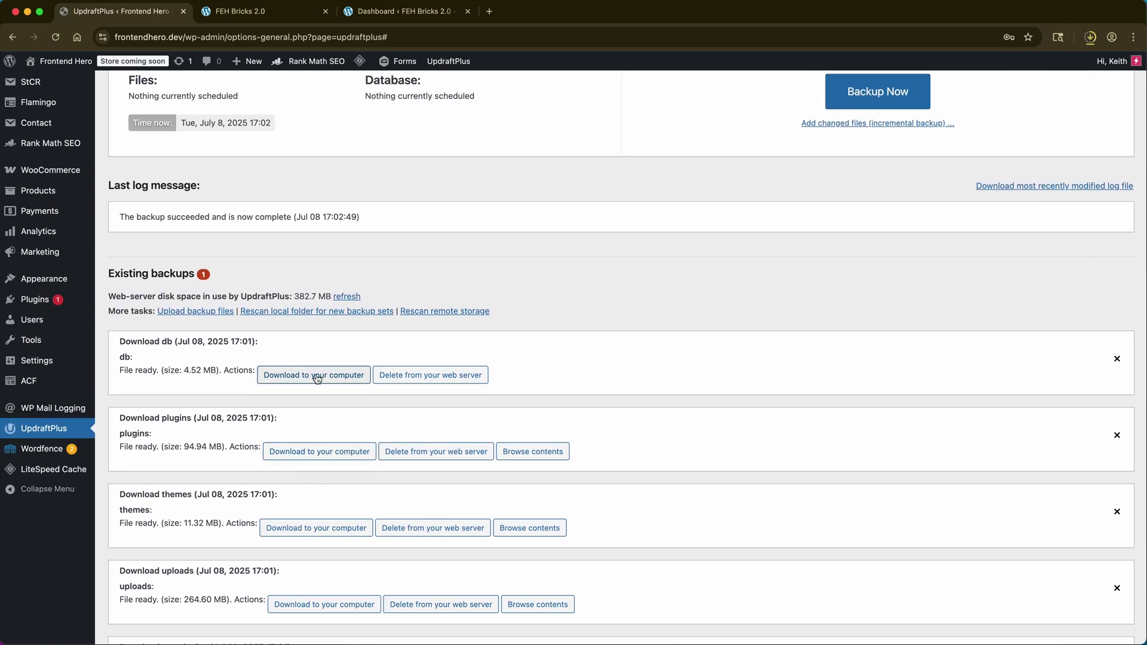
{"action": "left_click", "coordinate": [322, 452]}
{"action": "scroll", "coordinate": [258, 414], "scroll_direction": "down", "scroll_amount": 3}
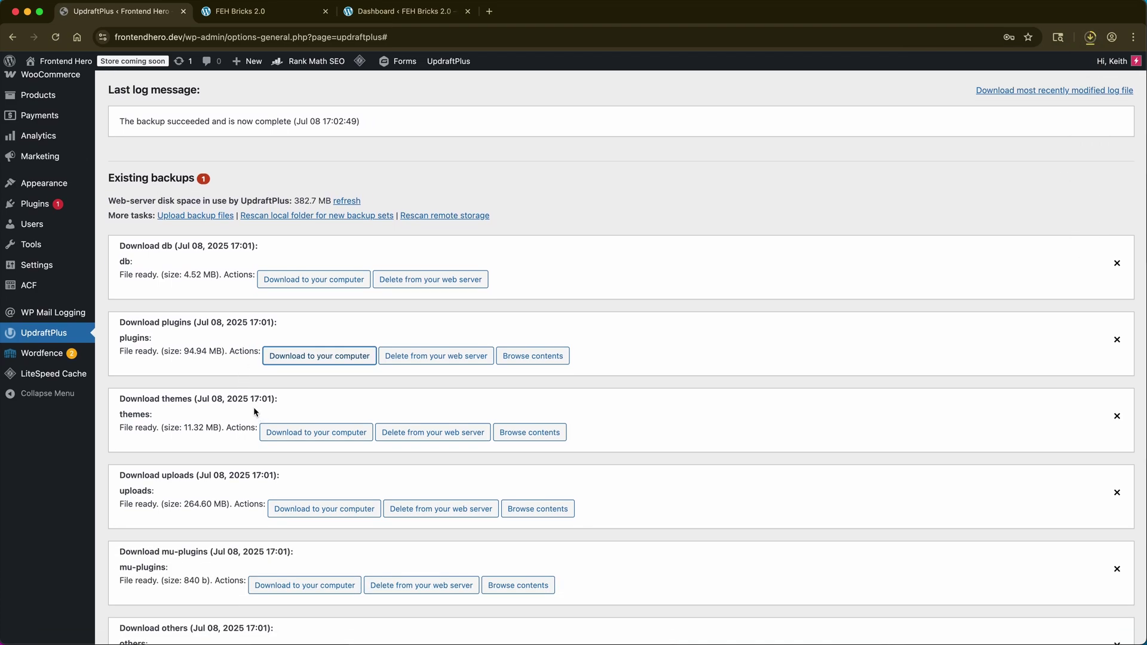
{"action": "left_click", "coordinate": [310, 432]}
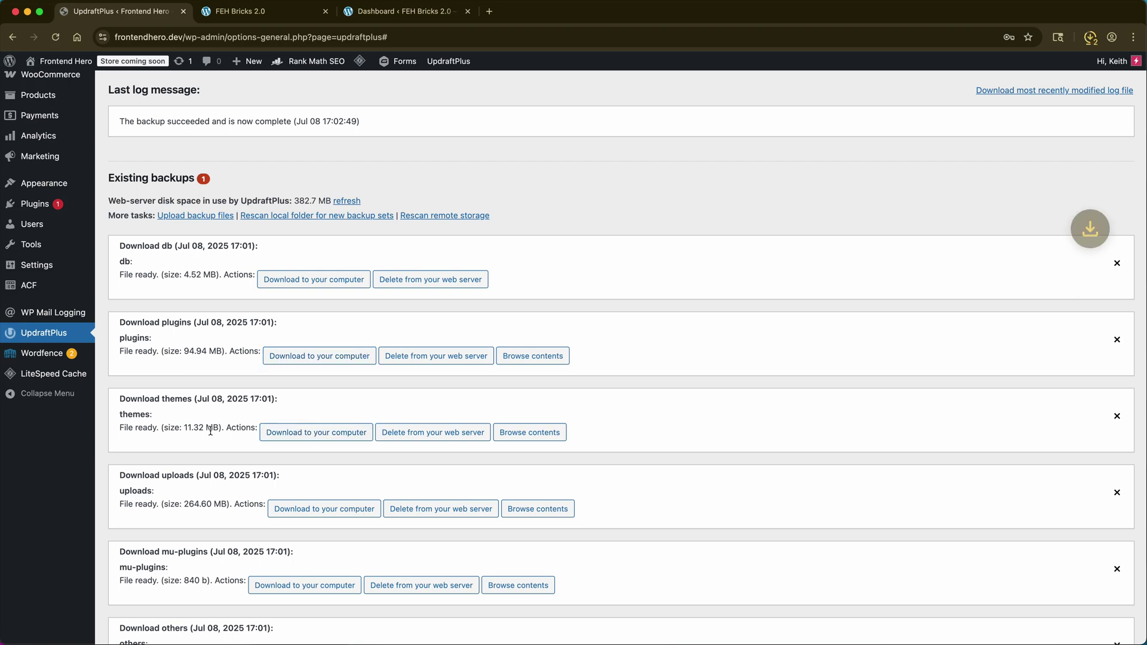
{"action": "scroll", "coordinate": [210, 431], "scroll_direction": "down", "scroll_amount": 1}
{"action": "scroll", "coordinate": [210, 430], "scroll_direction": "down", "scroll_amount": 3}
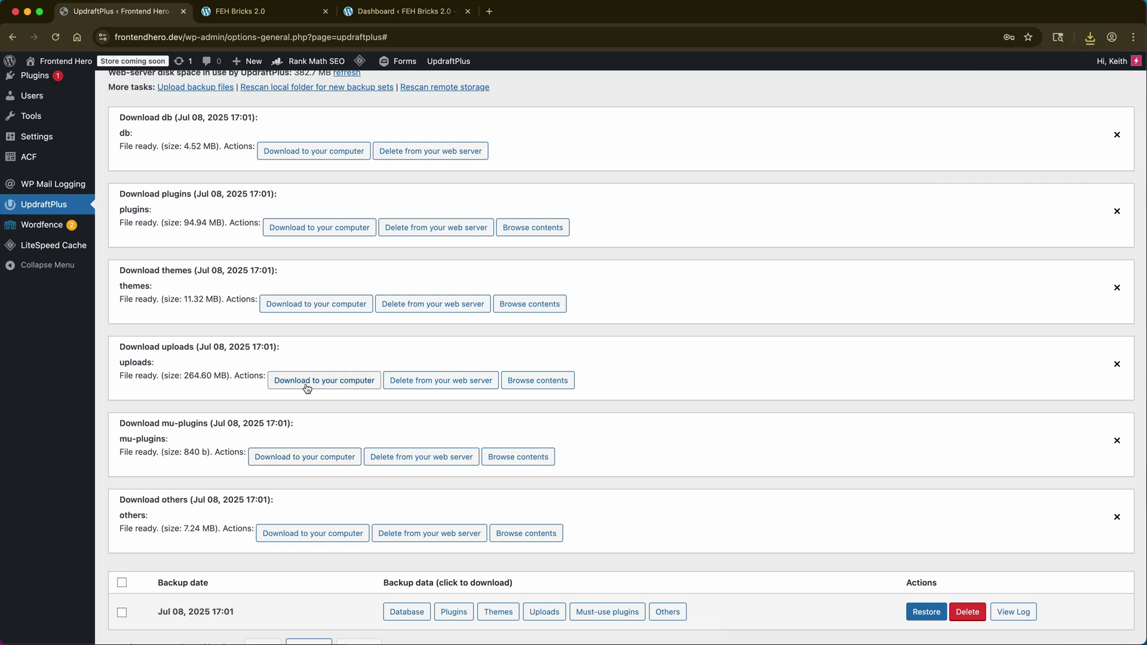
{"action": "left_click", "coordinate": [291, 375]}
{"action": "scroll", "coordinate": [217, 429], "scroll_direction": "down", "scroll_amount": 1}
{"action": "scroll", "coordinate": [217, 429], "scroll_direction": "down", "scroll_amount": 1}
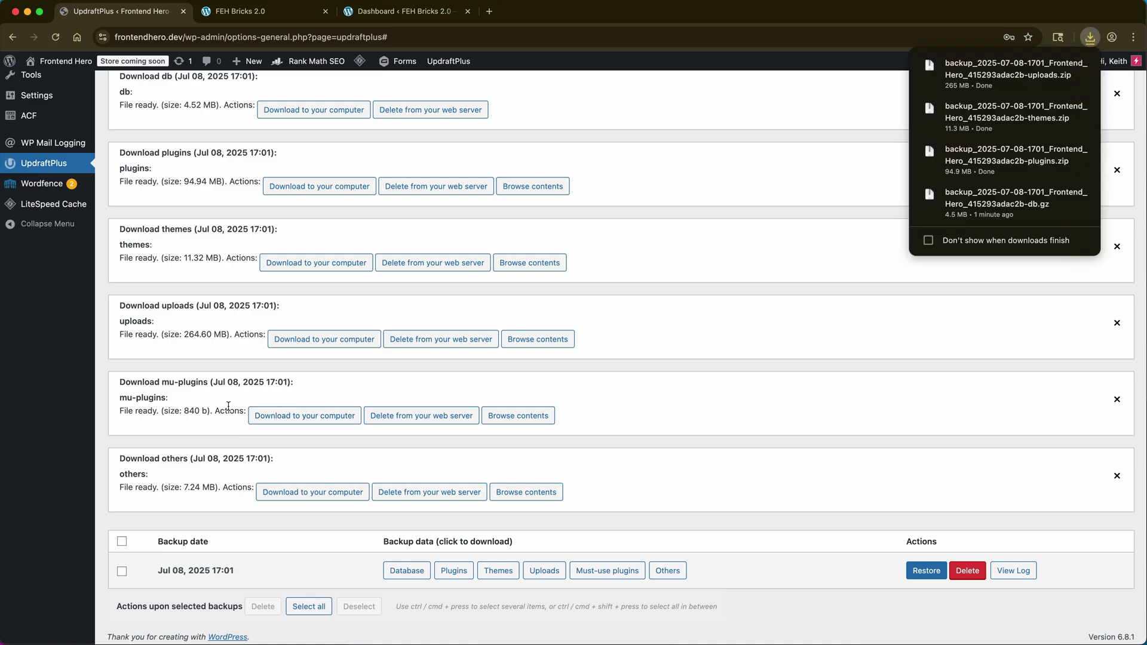
{"action": "scroll", "coordinate": [251, 454], "scroll_direction": "down", "scroll_amount": 1}
{"action": "left_click", "coordinate": [298, 492]}
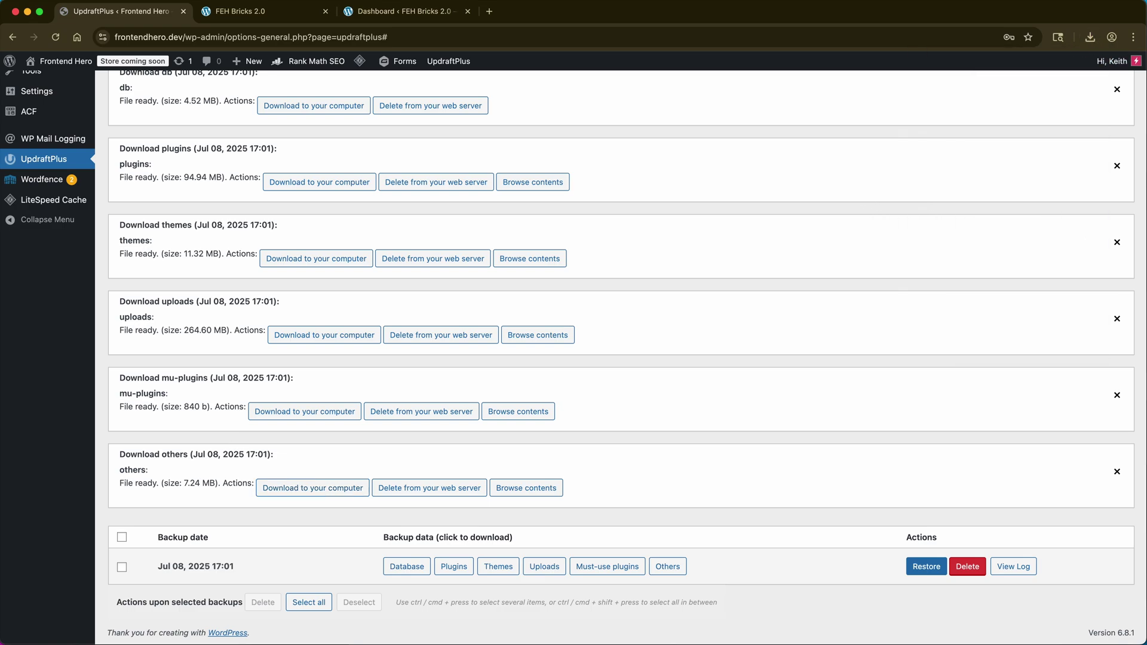
{"action": "key", "text": "ctrl+shift+Left"}
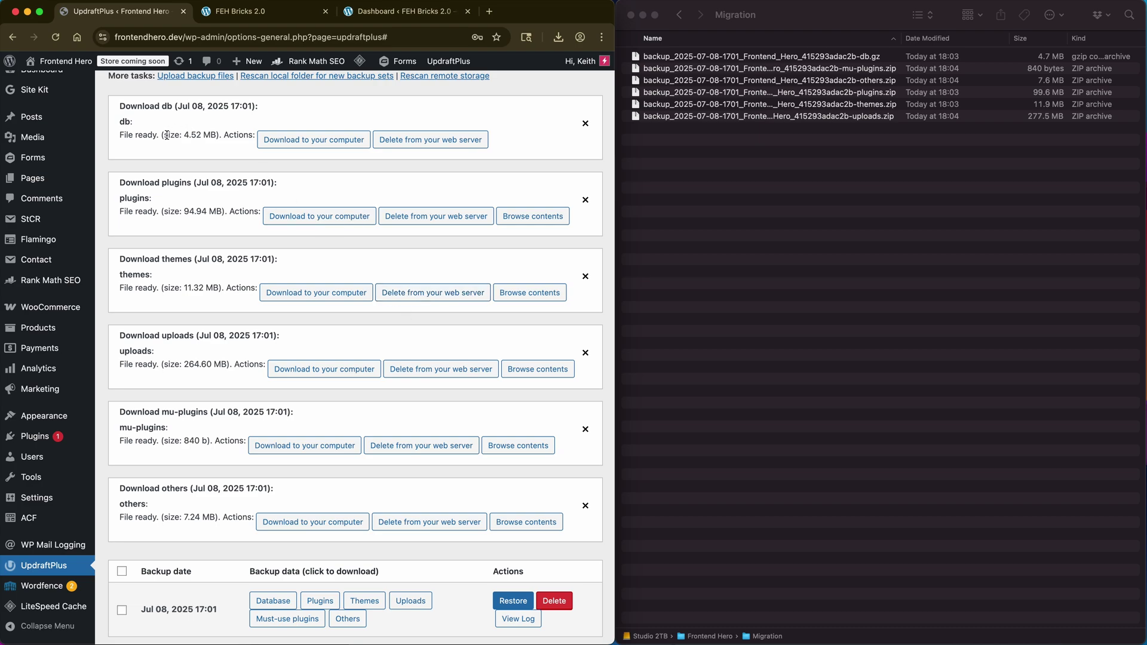
On the local site, install and activate UpdraftPlus from an 'updraft' search and dismiss its welcome message
{"action": "left_click", "coordinate": [183, 12]}
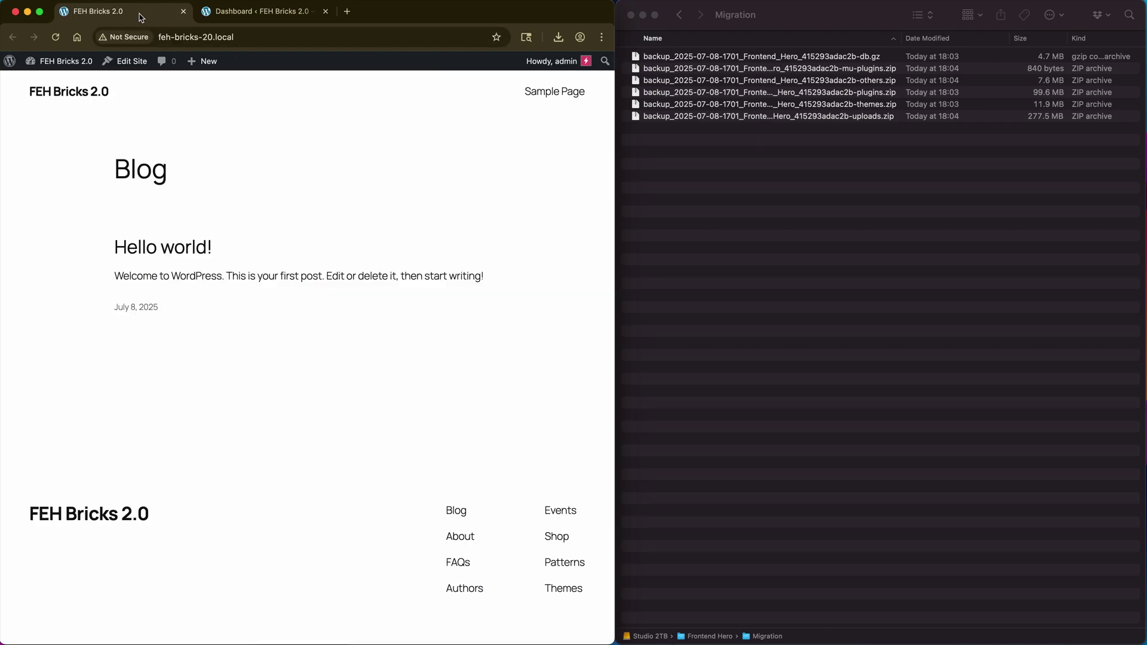
{"action": "left_click", "coordinate": [262, 14]}
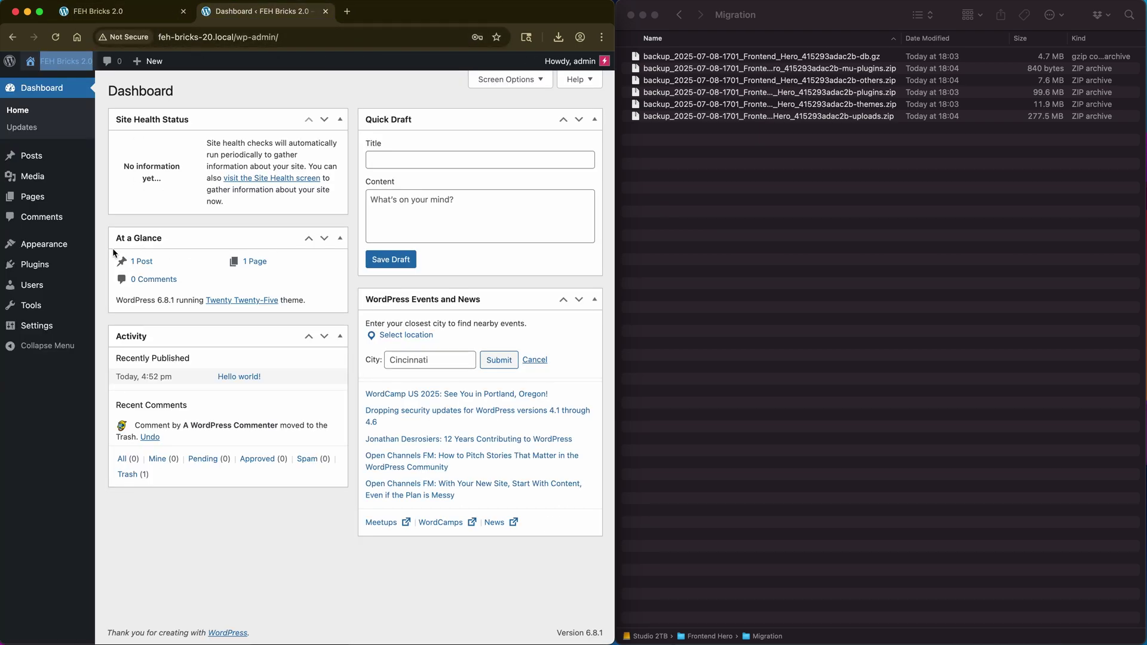
{"action": "mouse_move", "coordinate": [60, 264]}
{"action": "left_click", "coordinate": [126, 285]}
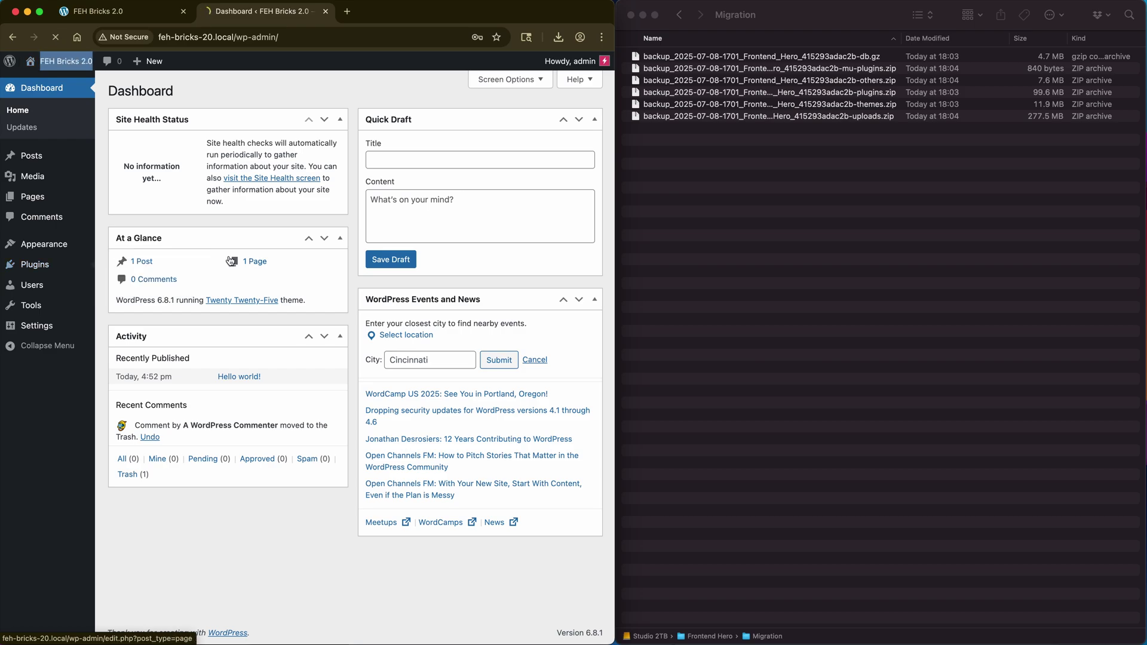
{"action": "left_click", "coordinate": [253, 160]}
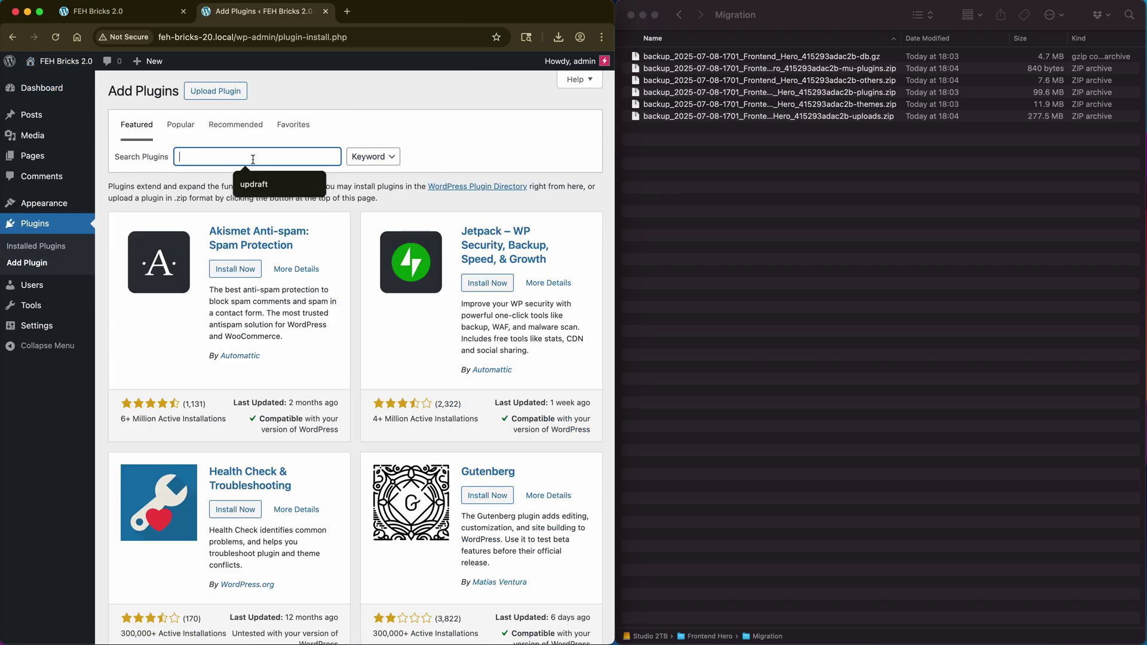
{"action": "left_click", "coordinate": [248, 181]}
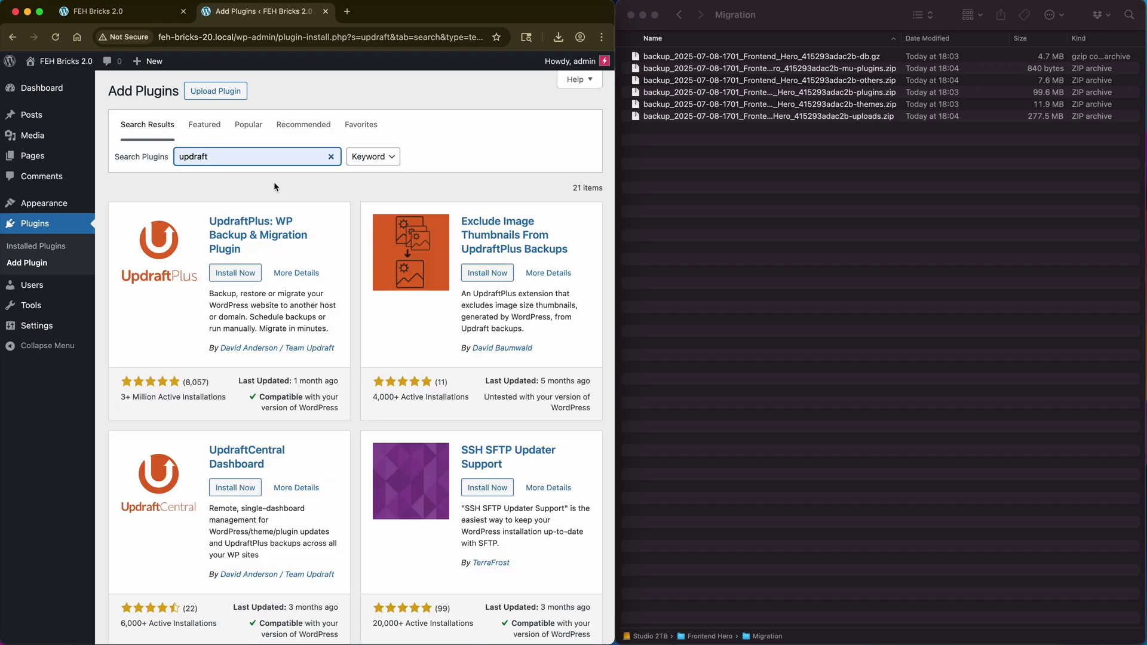
{"action": "left_click", "coordinate": [237, 273]}
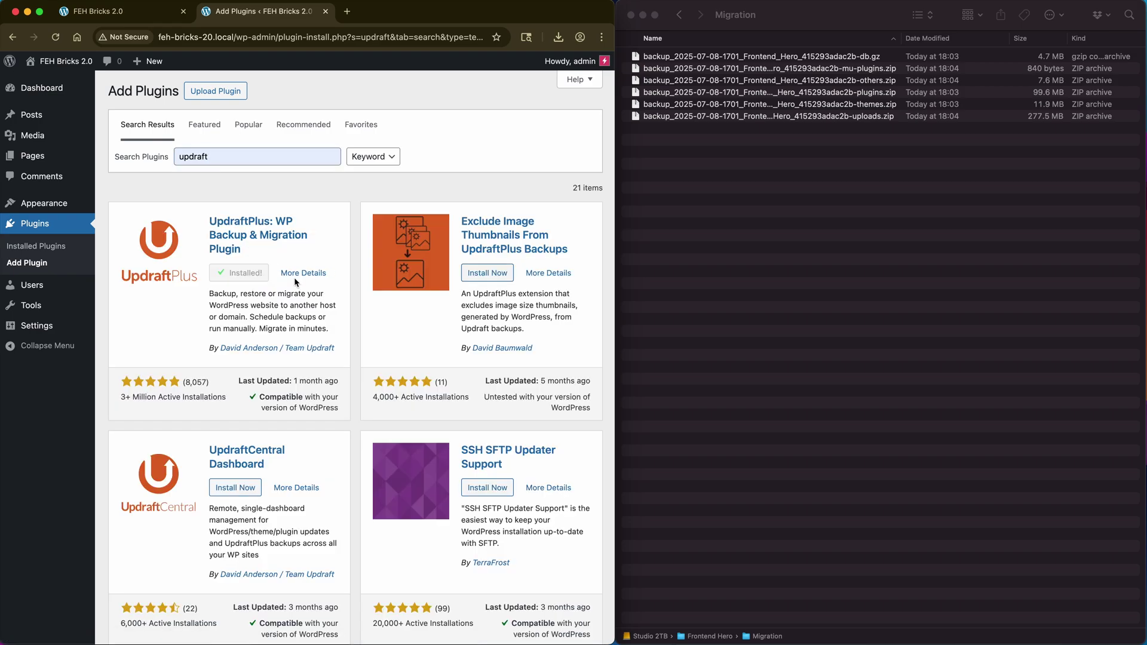
{"action": "left_click", "coordinate": [221, 277]}
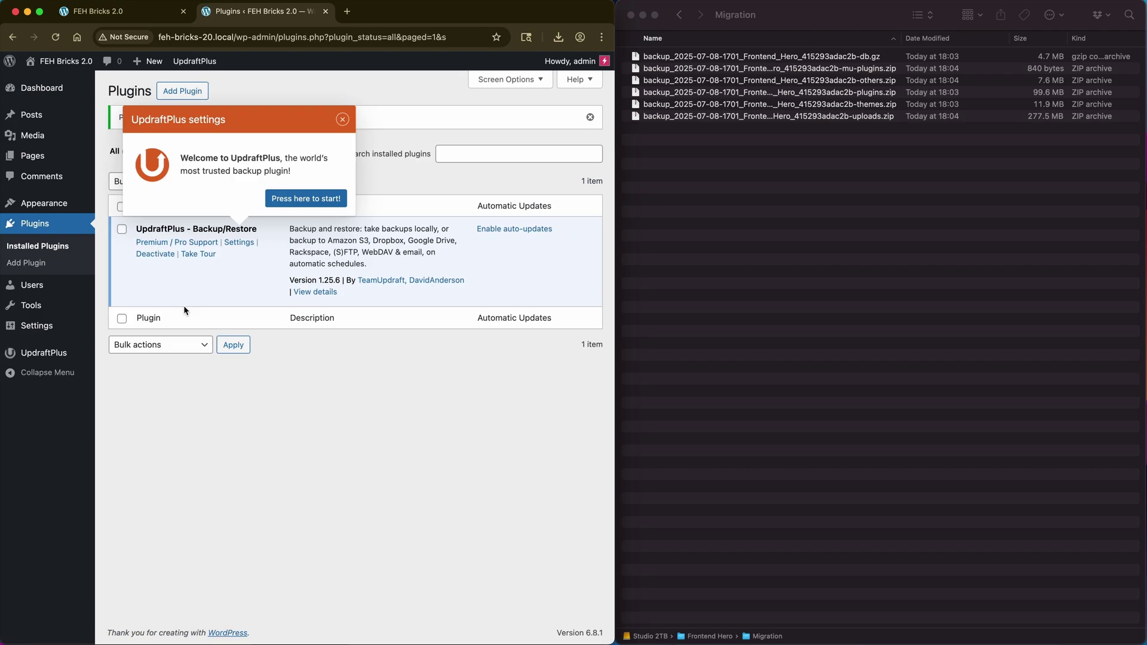
{"action": "left_click", "coordinate": [343, 120]}
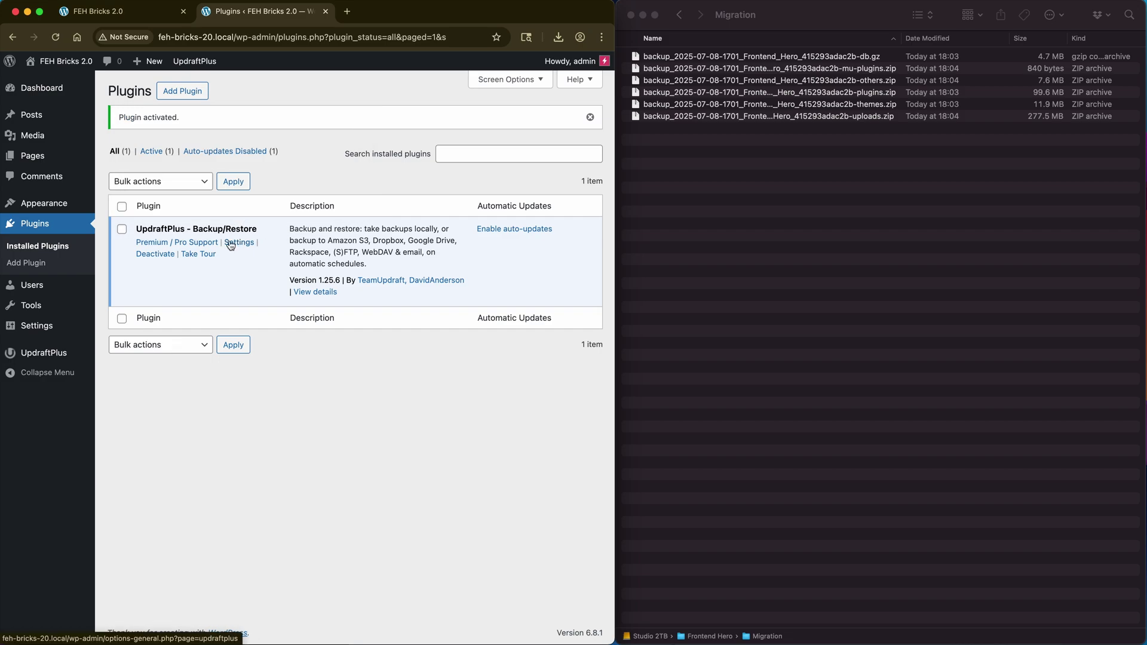
Upload all six backup files from the Migration folder into the local site's UpdraftPlus
{"action": "left_click", "coordinate": [239, 243]}
{"action": "scroll", "coordinate": [109, 291], "scroll_direction": "down", "scroll_amount": 1}
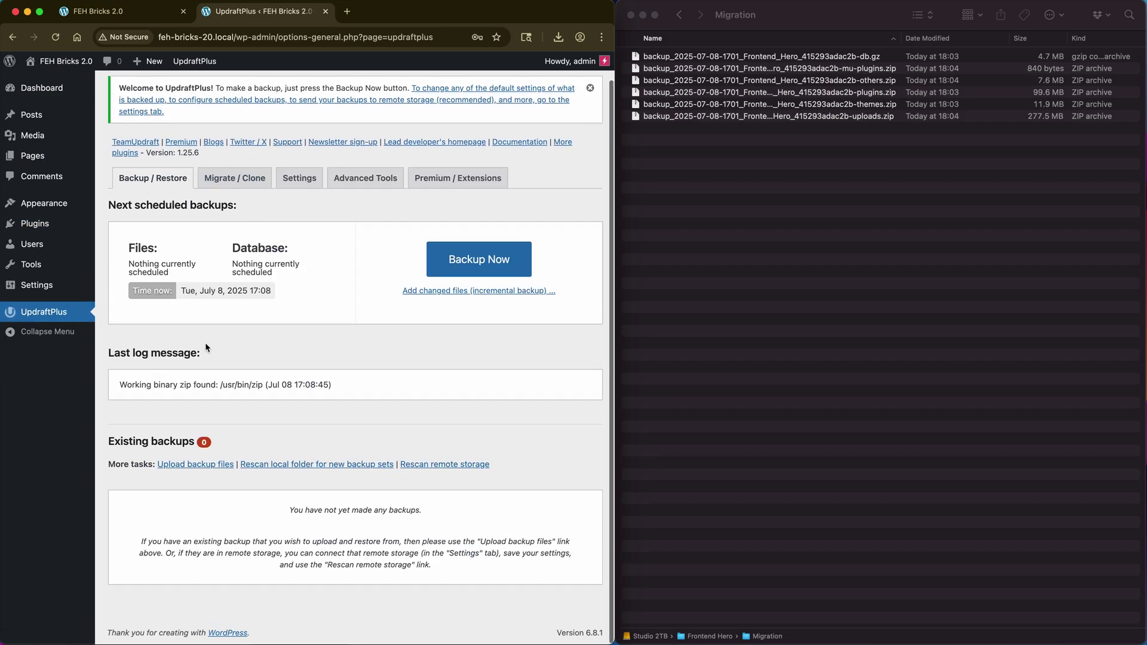
{"action": "left_click", "coordinate": [196, 470]}
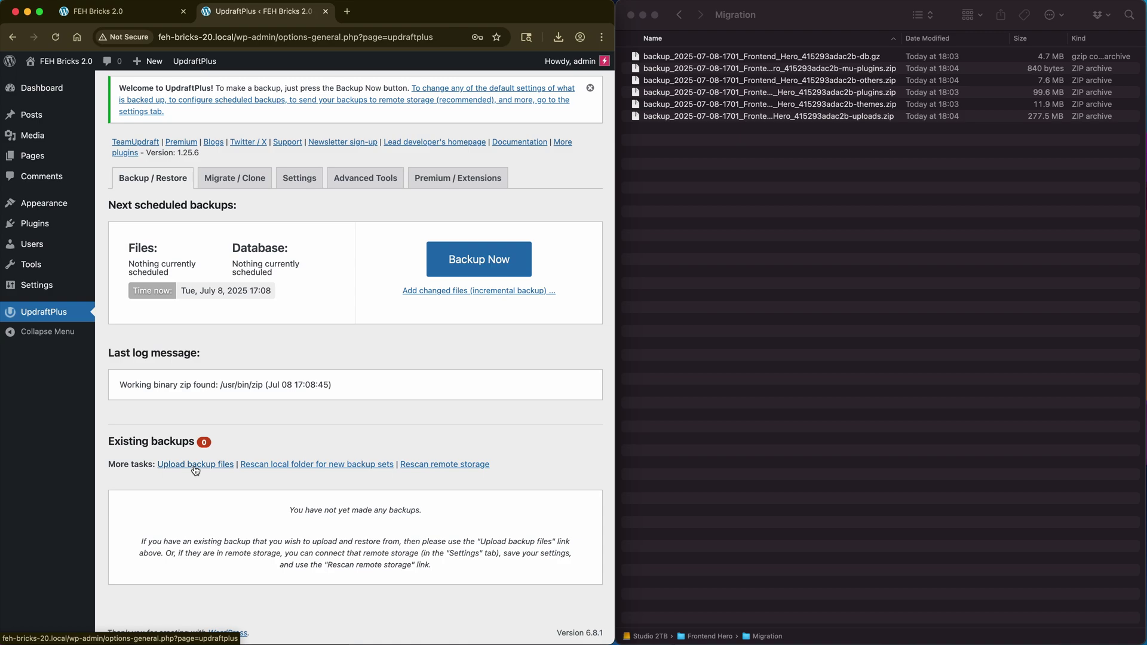
{"action": "scroll", "coordinate": [206, 465], "scroll_direction": "down", "scroll_amount": 6}
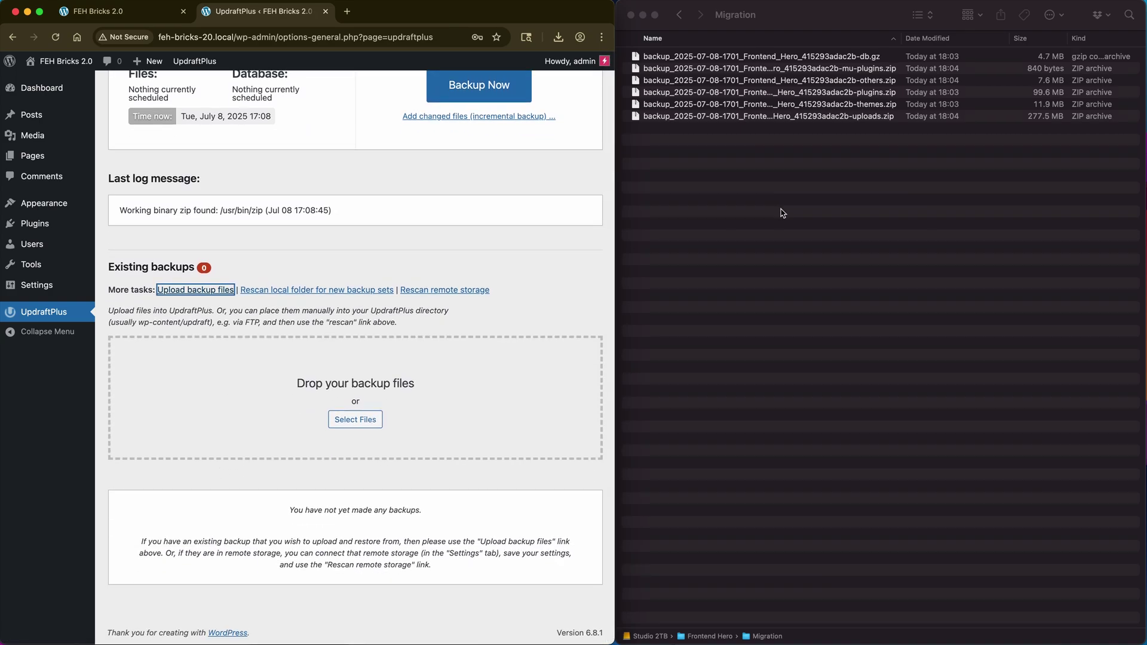
{"action": "left_click", "coordinate": [648, 57]}
{"action": "left_click", "coordinate": [753, 119], "text": "shift"}
{"action": "left_click_drag", "start_coordinate": [754, 119], "coordinate": [262, 417]}
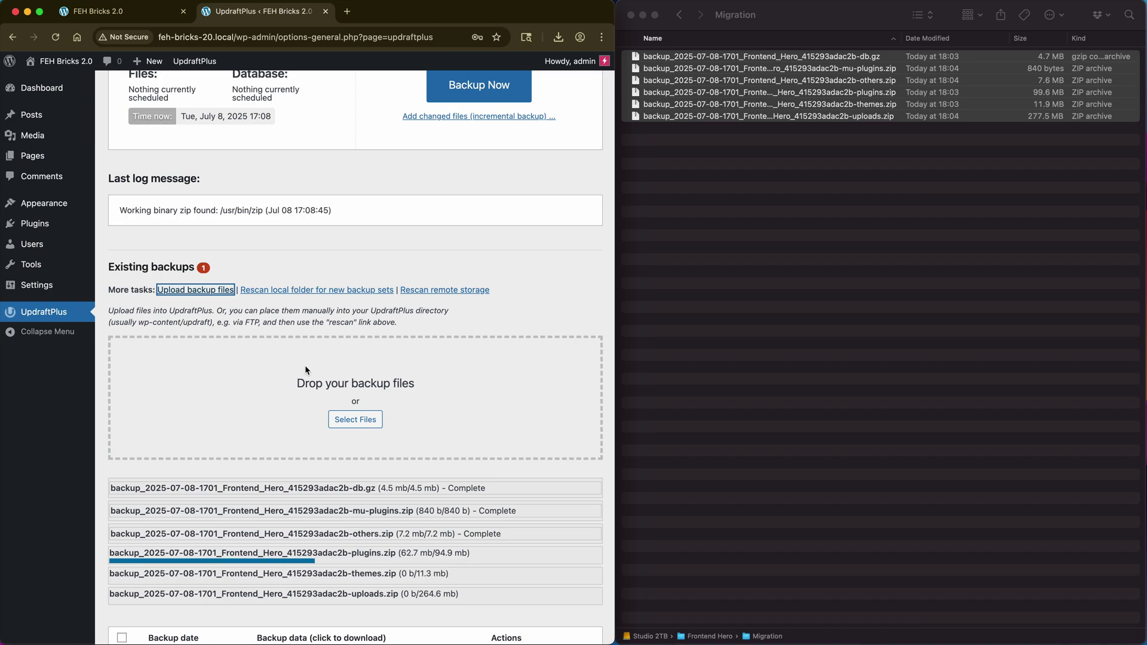
{"action": "scroll", "coordinate": [422, 367], "scroll_direction": "down", "scroll_amount": 5}
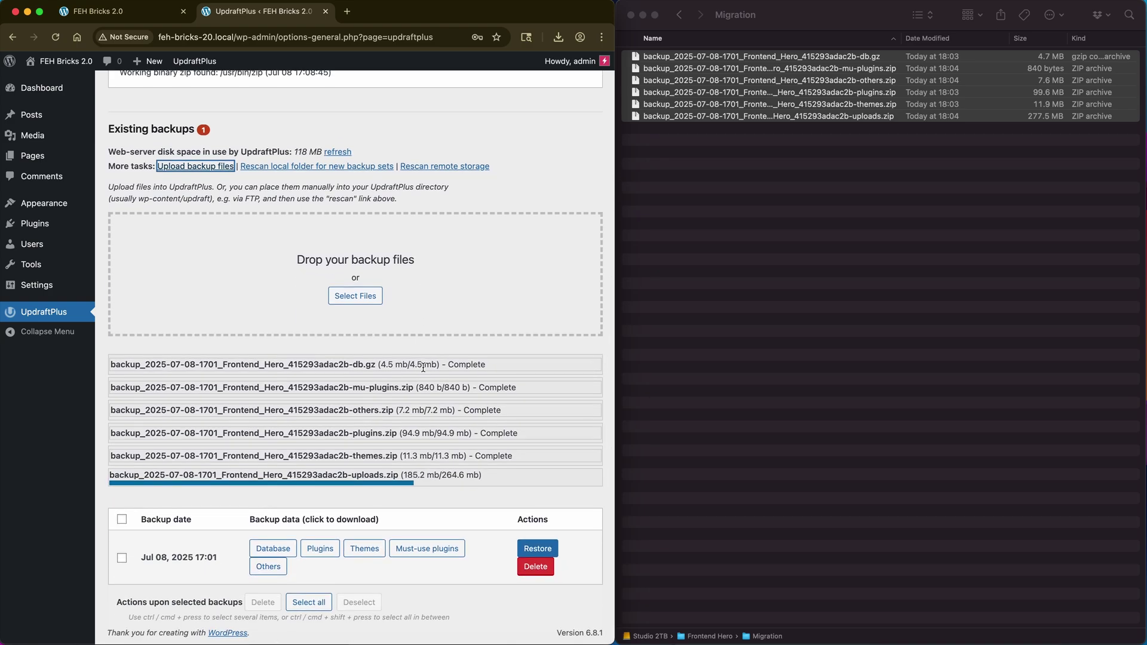
Move Finder out of the way and make the Chrome window fill the screen
{"action": "left_click", "coordinate": [660, 323]}
{"action": "left_click", "coordinate": [643, 15]}
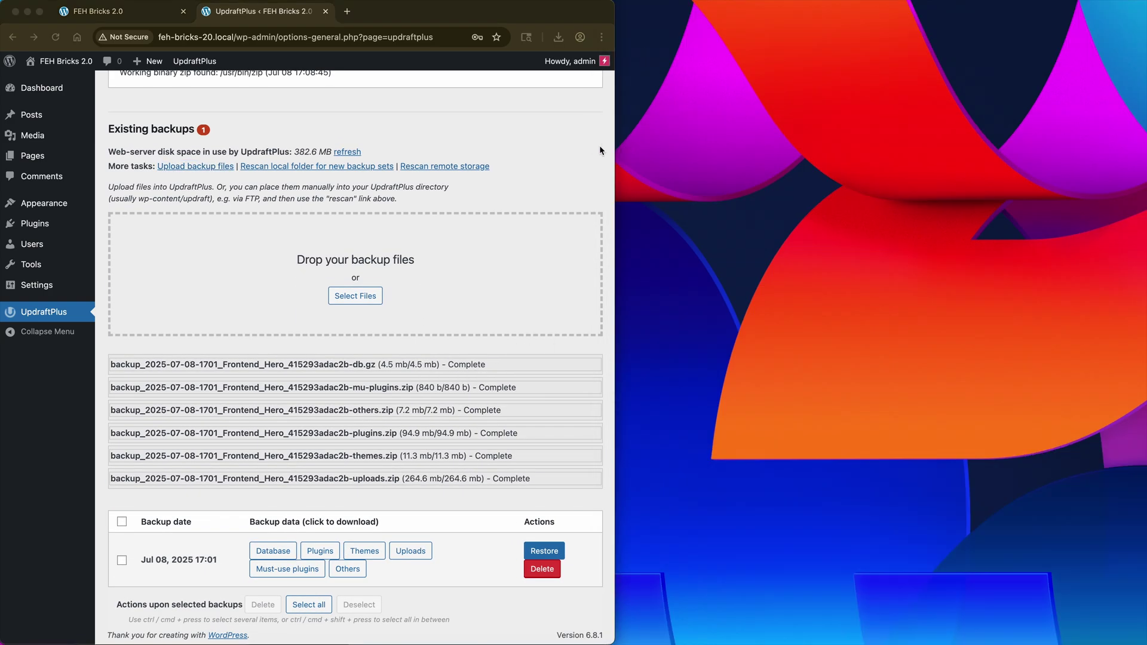
{"action": "left_click", "coordinate": [128, 91]}
{"action": "mouse_move", "coordinate": [39, 12]}
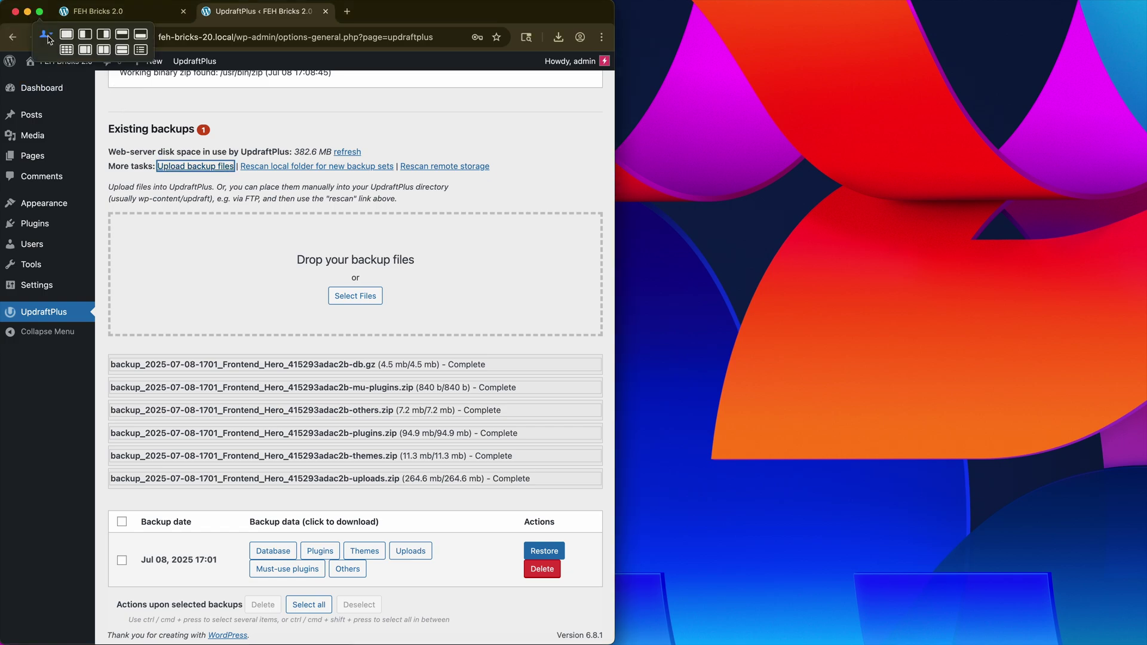
{"action": "left_click", "coordinate": [59, 105]}
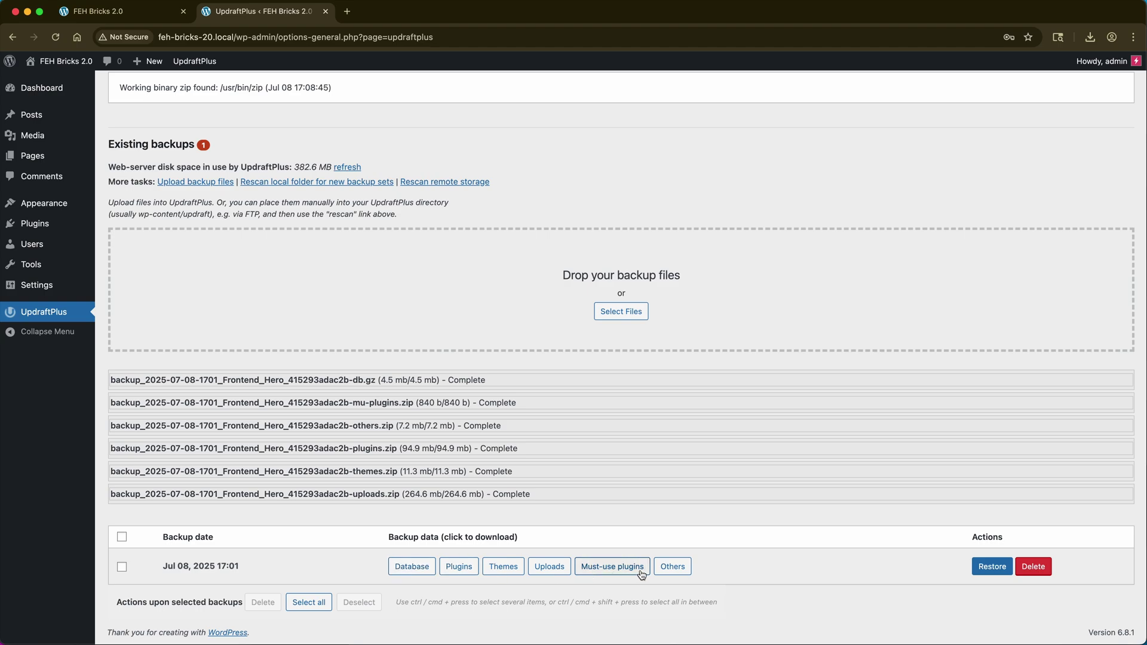
{"action": "scroll", "coordinate": [837, 574], "scroll_direction": "down", "scroll_amount": 1}
Restore the Jul 08, 2025 backup with plugins, themes, uploads, must-use plugins, others and database selected
{"action": "left_click", "coordinate": [992, 566]}
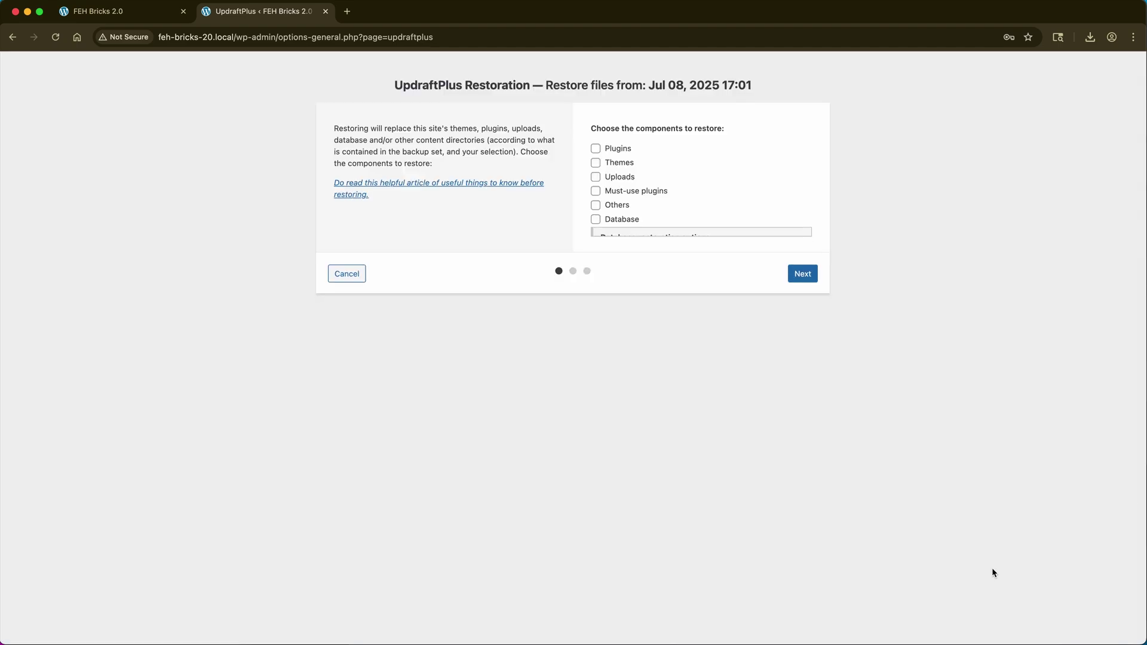
{"action": "left_click", "coordinate": [596, 149]}
{"action": "left_click", "coordinate": [595, 164]}
{"action": "left_click", "coordinate": [595, 177]}
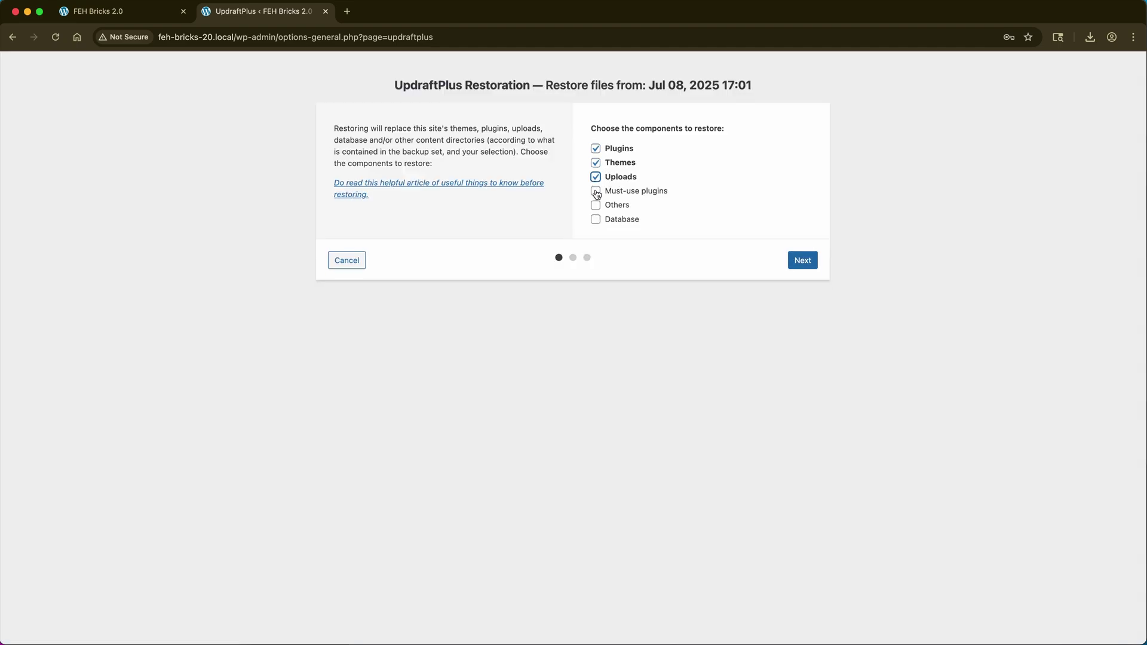
{"action": "left_click", "coordinate": [596, 191]}
{"action": "left_click", "coordinate": [595, 205]}
{"action": "left_click", "coordinate": [596, 219]}
{"action": "left_click", "coordinate": [803, 261]}
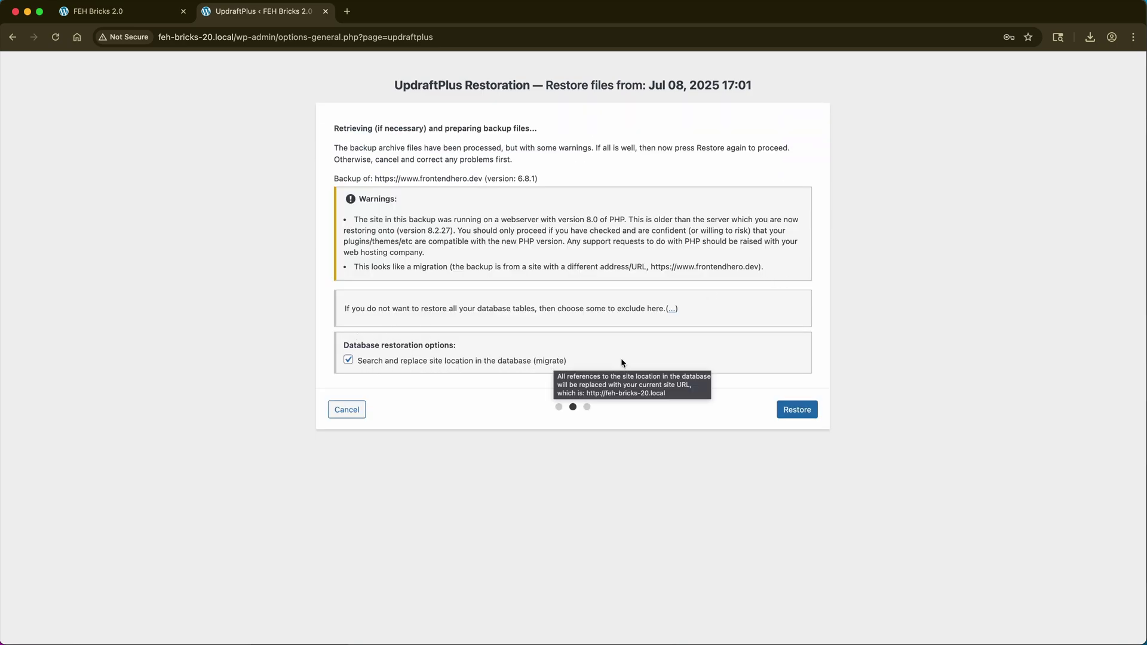
{"action": "left_click", "coordinate": [799, 411]}
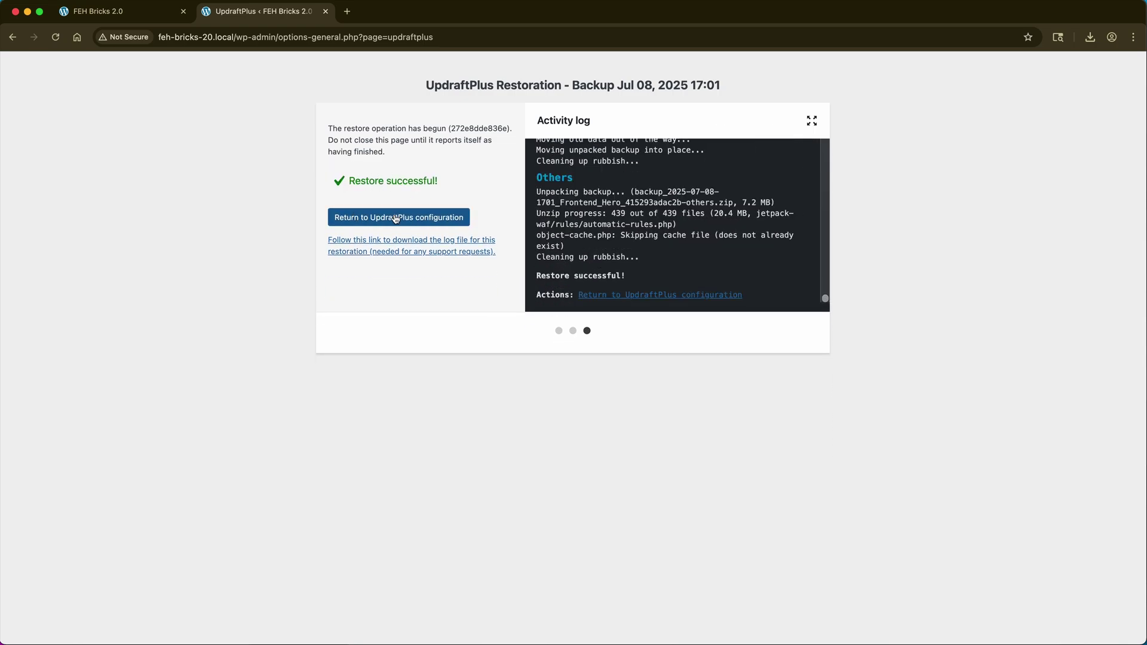
Delete the old folders left by the restore, then dismiss the encryption promotion and Wordfence notice
{"action": "left_click", "coordinate": [416, 220]}
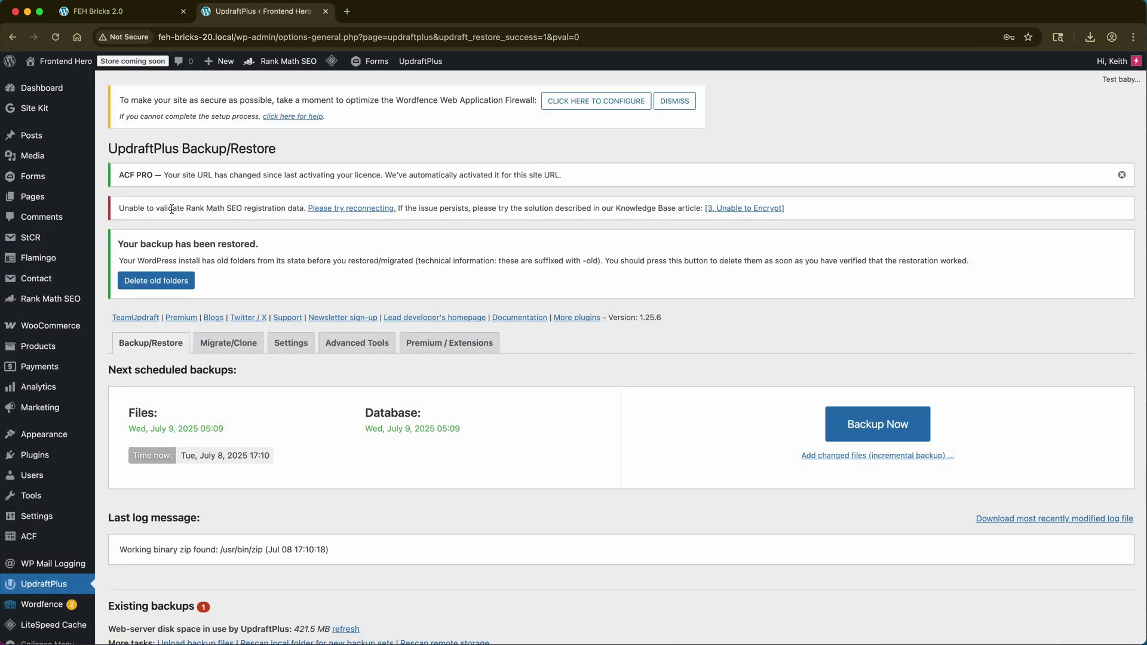
{"action": "left_click", "coordinate": [156, 280]}
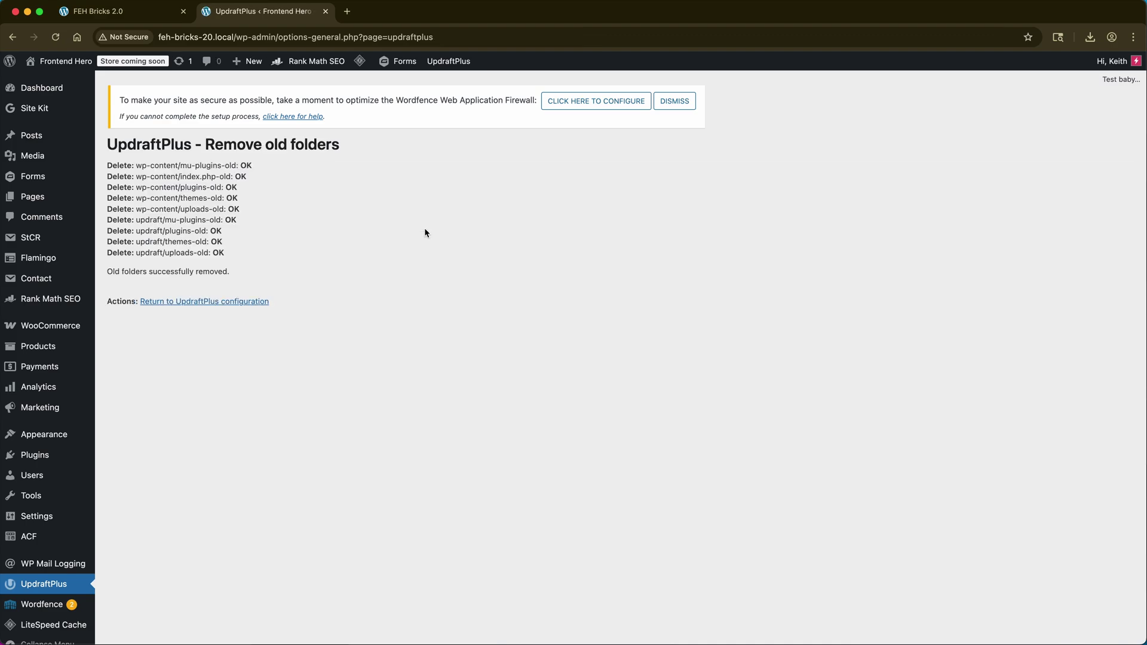
{"action": "left_click", "coordinate": [169, 302]}
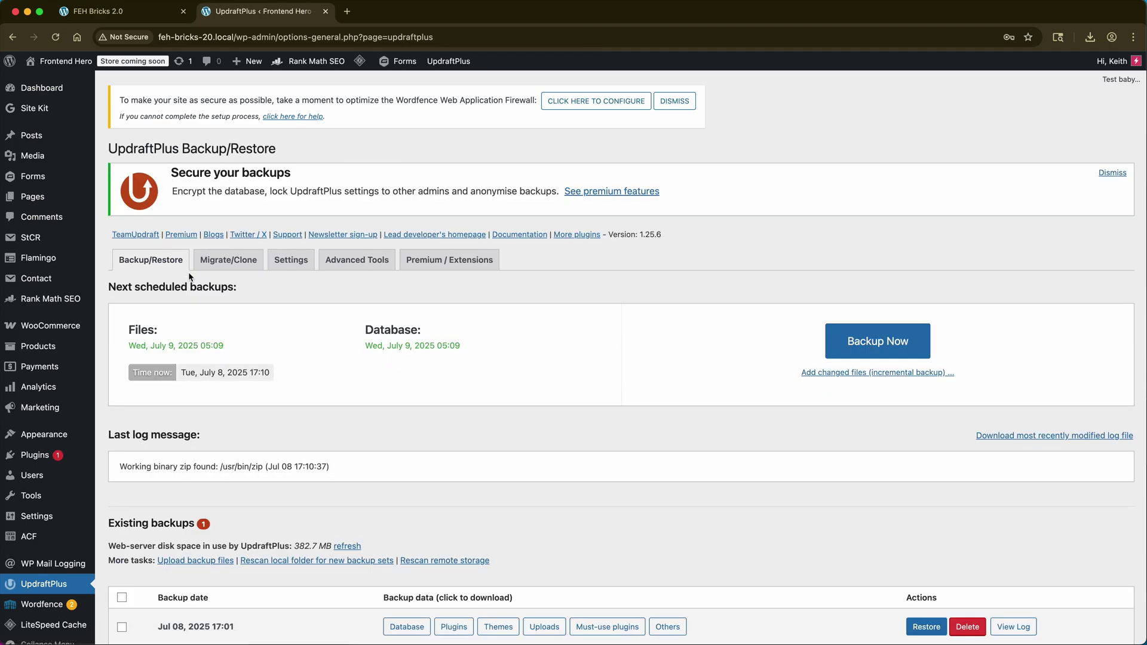
{"action": "left_click", "coordinate": [1115, 173]}
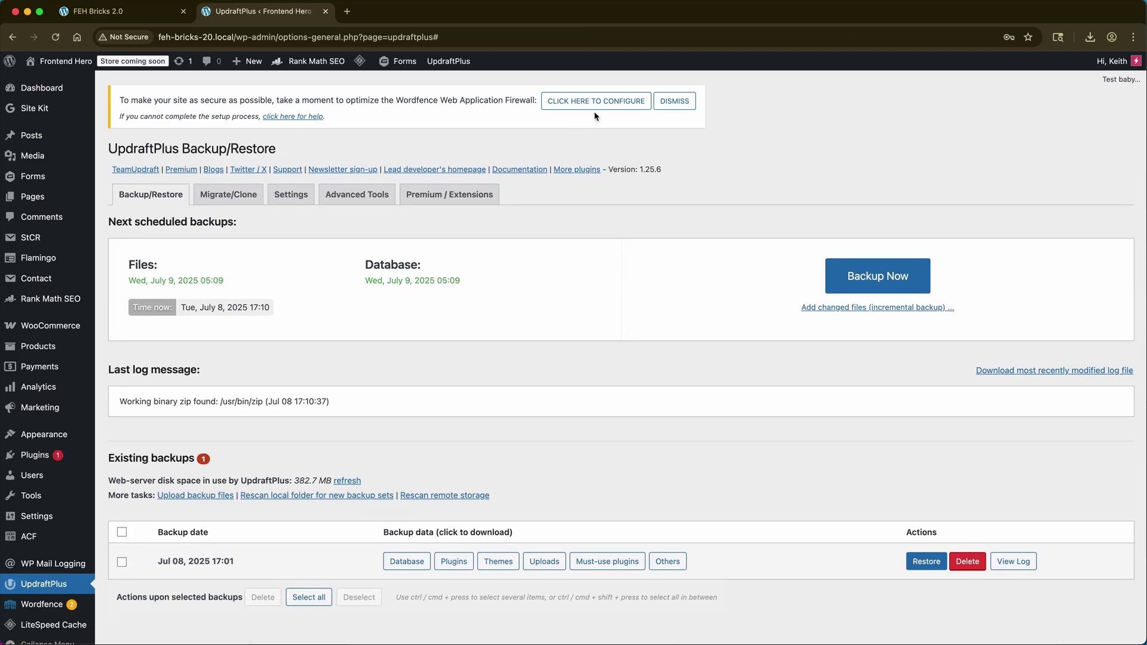
{"action": "left_click", "coordinate": [675, 101]}
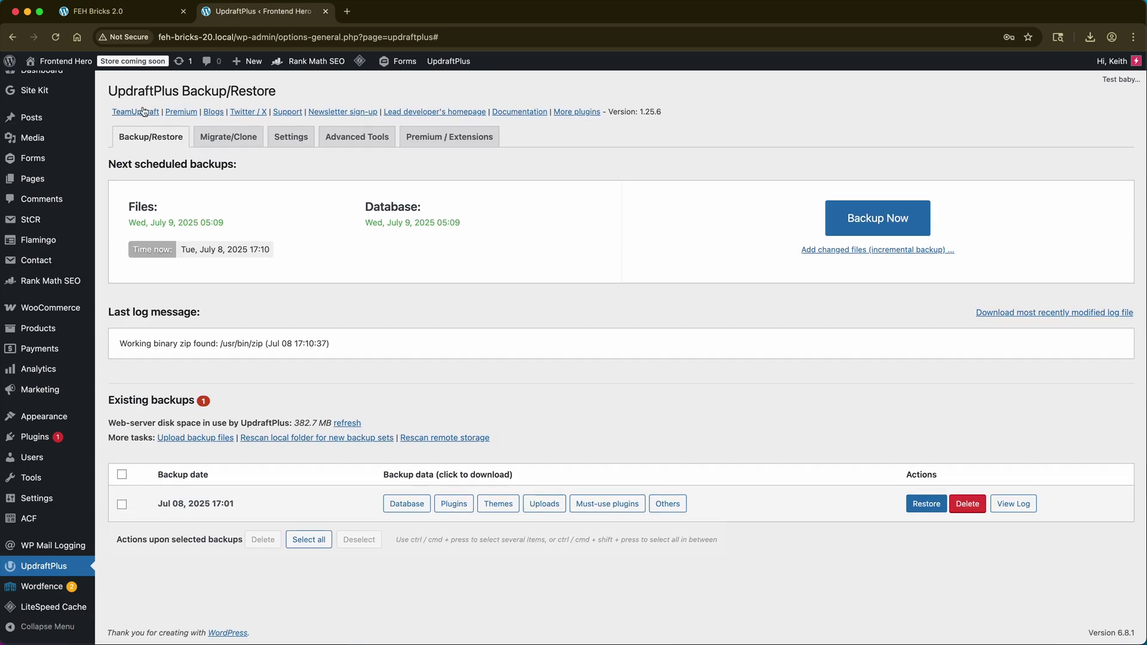
Open feh-bricks-20.local in a new tab, proceed past the certificate warning, and view the Blog page
{"action": "left_click", "coordinate": [45, 79], "text": "super"}
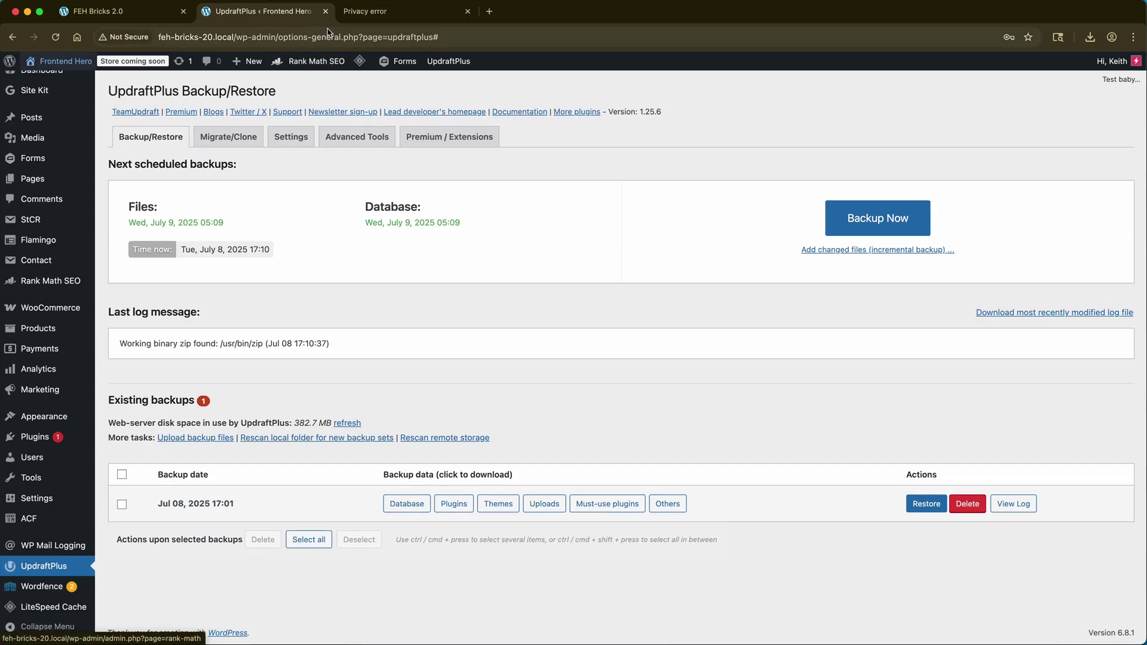
{"action": "left_click", "coordinate": [370, 12]}
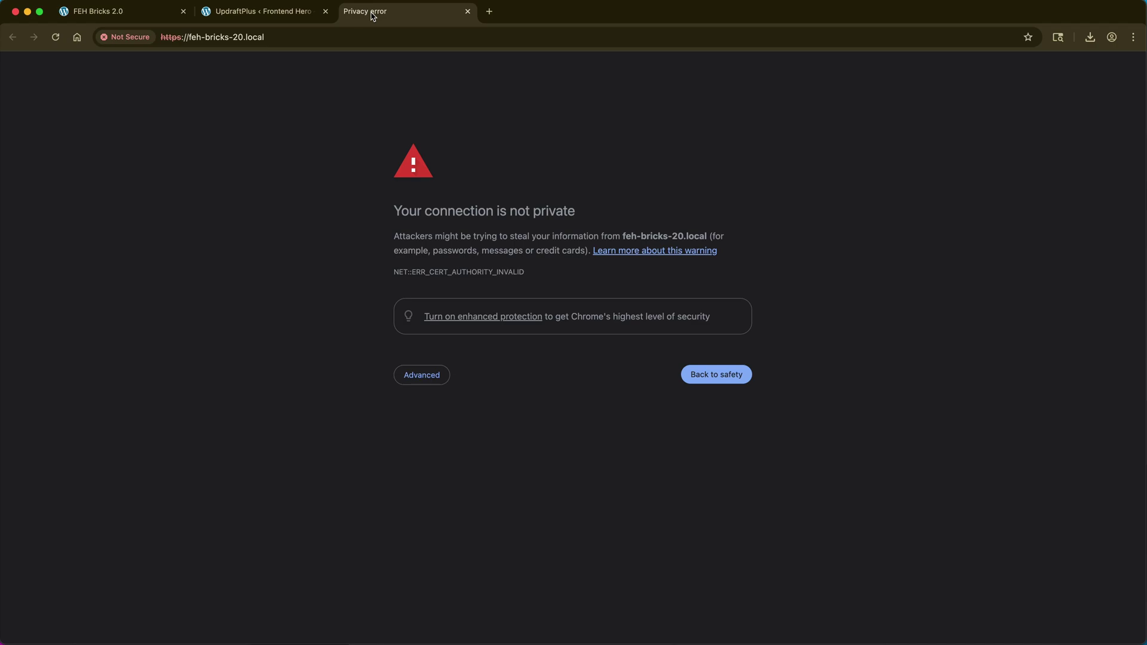
{"action": "left_click", "coordinate": [425, 374]}
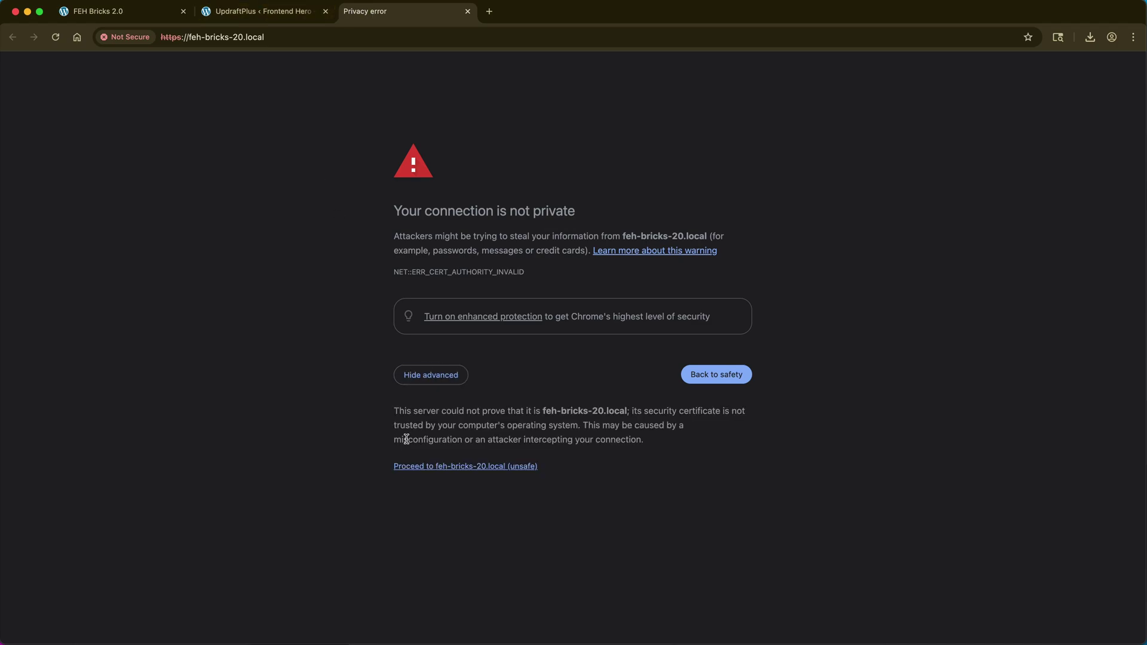
{"action": "left_click", "coordinate": [434, 466]}
{"action": "left_click", "coordinate": [446, 163]}
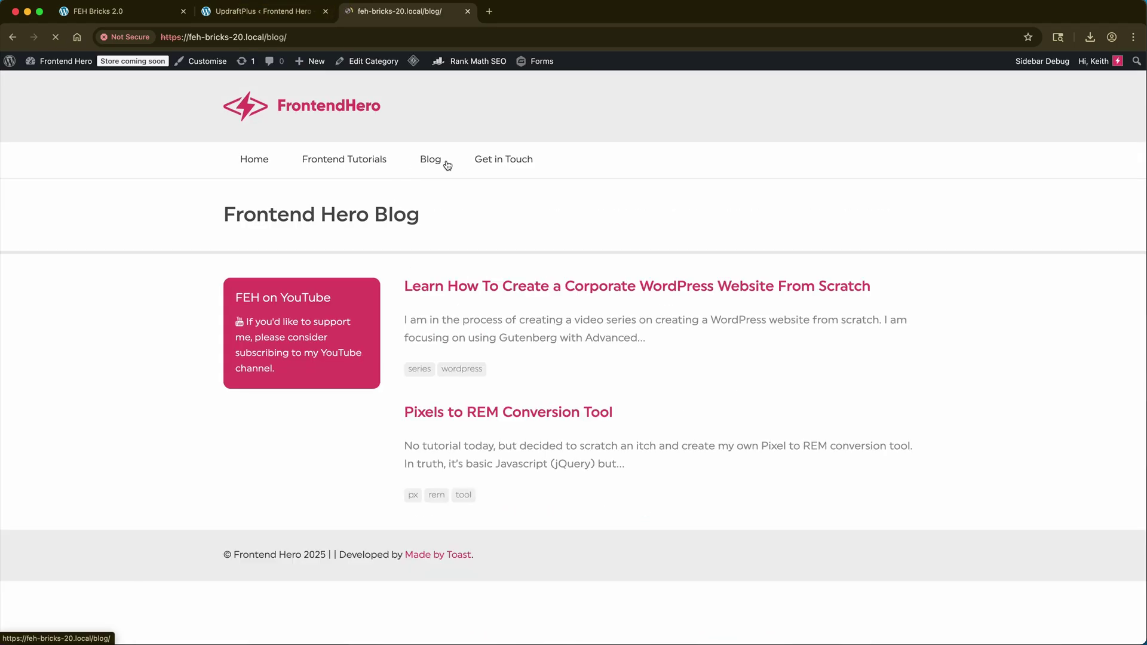
Visit the Get in Touch contact page, then return to the home page's post list
{"action": "left_click", "coordinate": [496, 159]}
{"action": "left_click", "coordinate": [254, 162]}
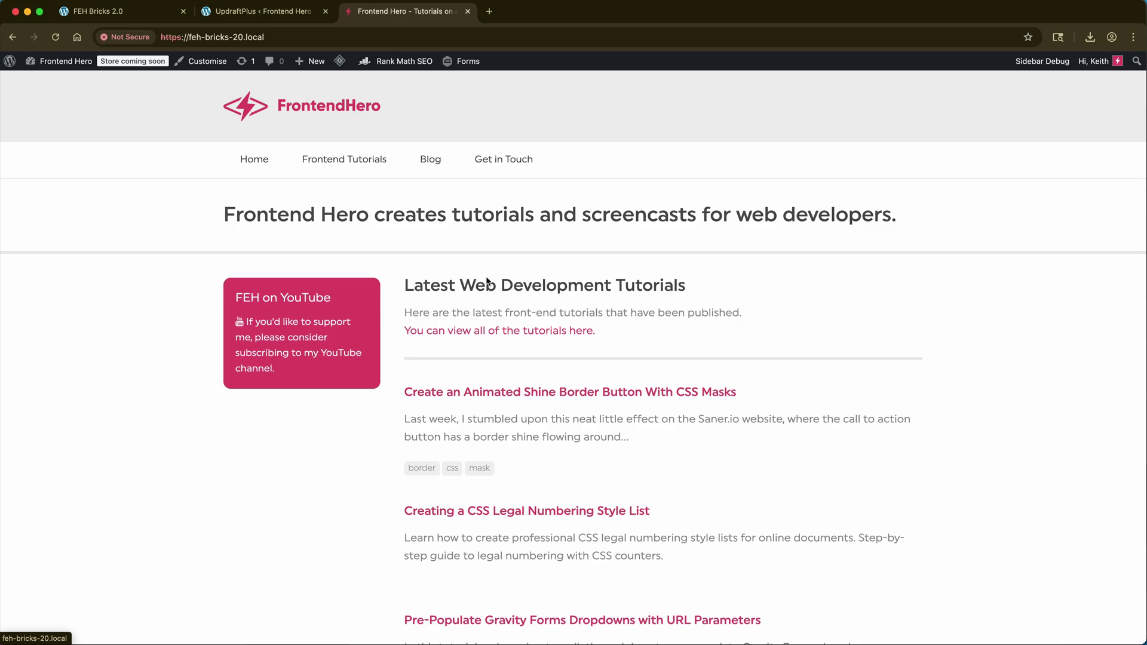
{"action": "scroll", "coordinate": [487, 281], "scroll_direction": "down", "scroll_amount": 4}
Open the 'Create an Animated Shine Border Button With CSS Masks' post and scroll through its content
{"action": "left_click", "coordinate": [426, 271]}
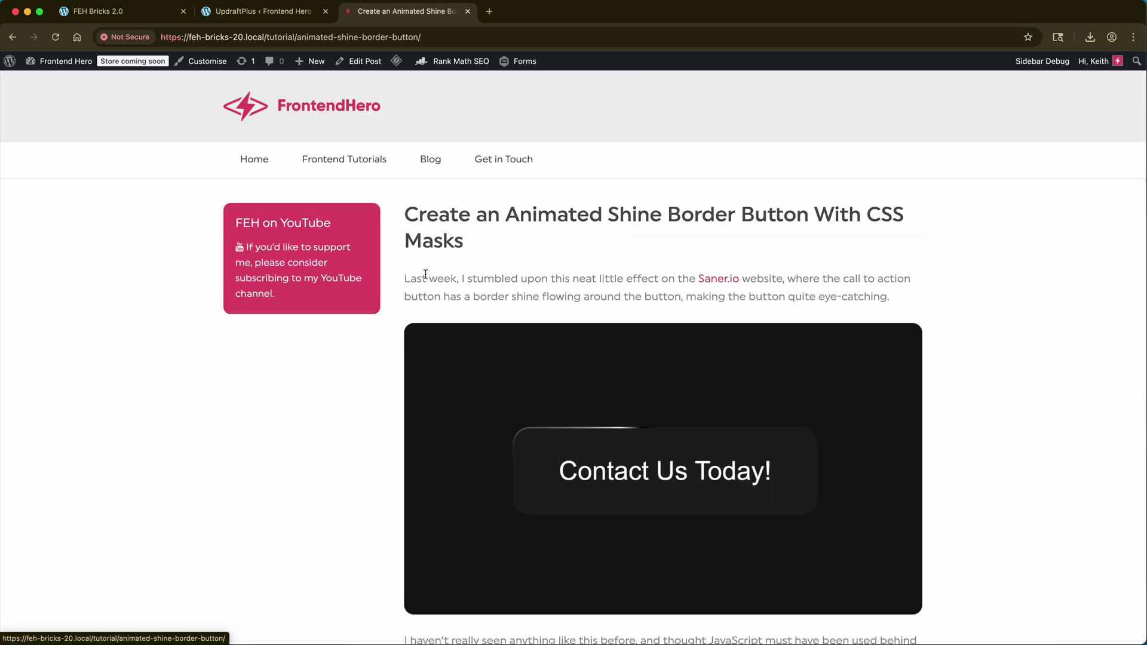
{"action": "scroll", "coordinate": [203, 274], "scroll_direction": "down", "scroll_amount": 10}
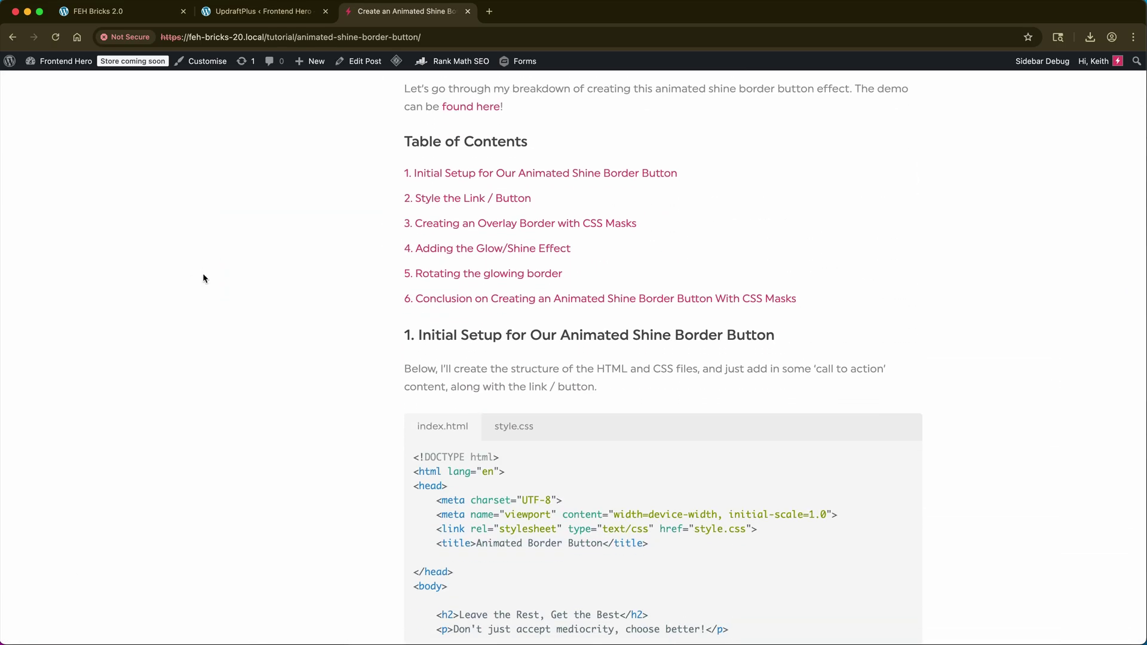
{"action": "scroll", "coordinate": [203, 275], "scroll_direction": "down", "scroll_amount": 20}
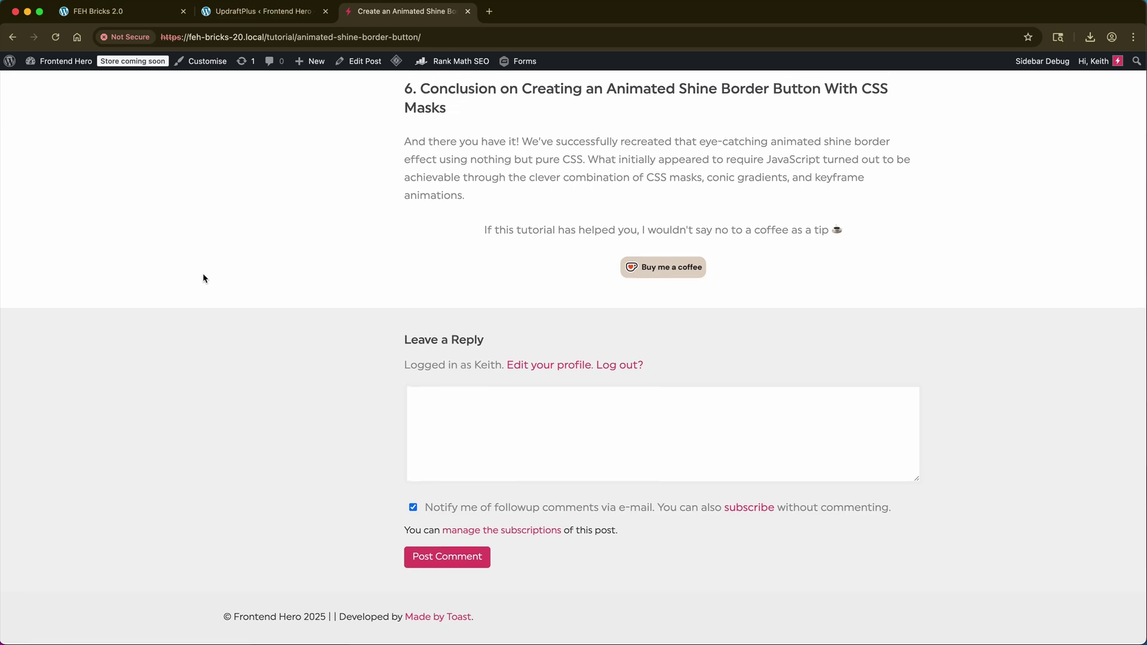
{"action": "scroll", "coordinate": [203, 275], "scroll_direction": "up", "scroll_amount": 20}
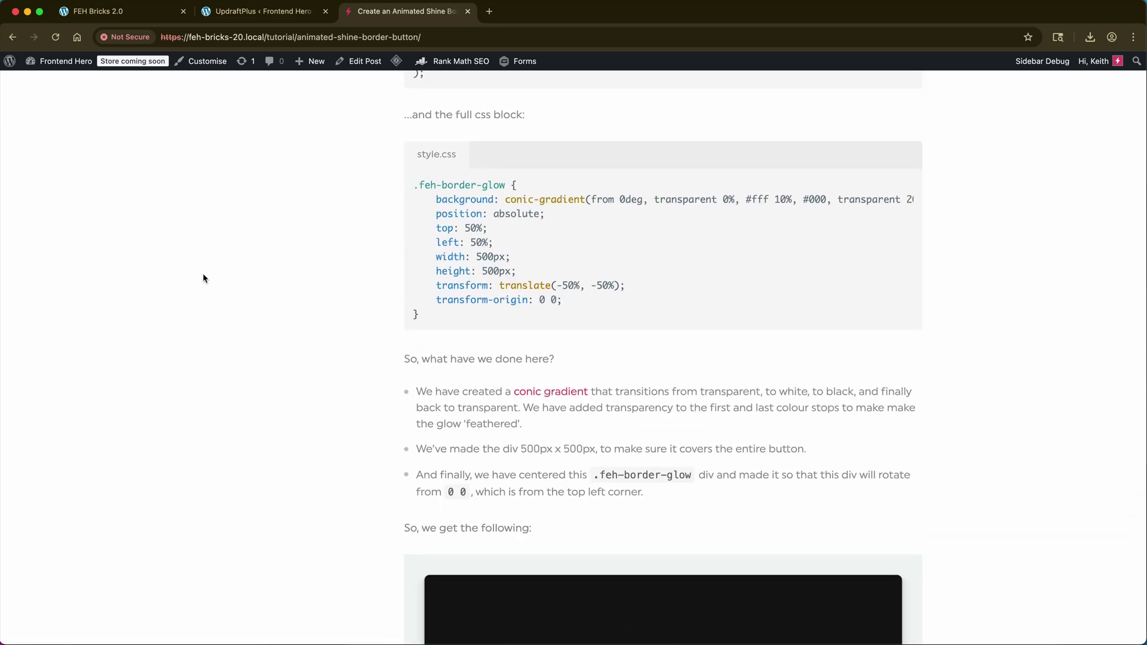
{"action": "scroll", "coordinate": [203, 278], "scroll_direction": "up", "scroll_amount": 20}
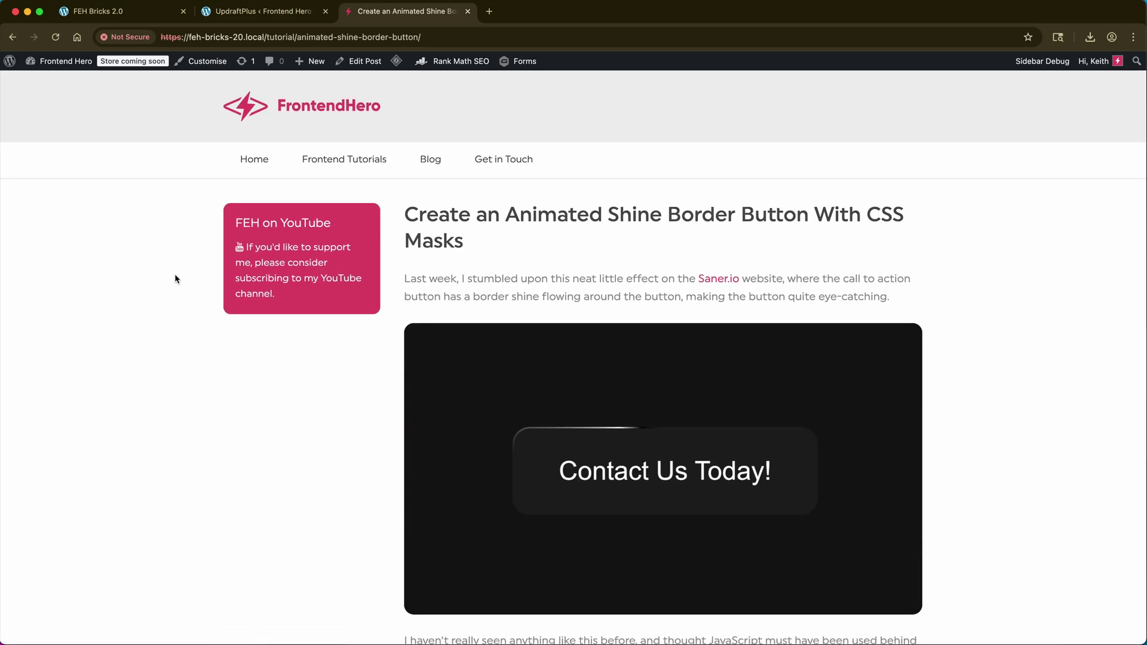